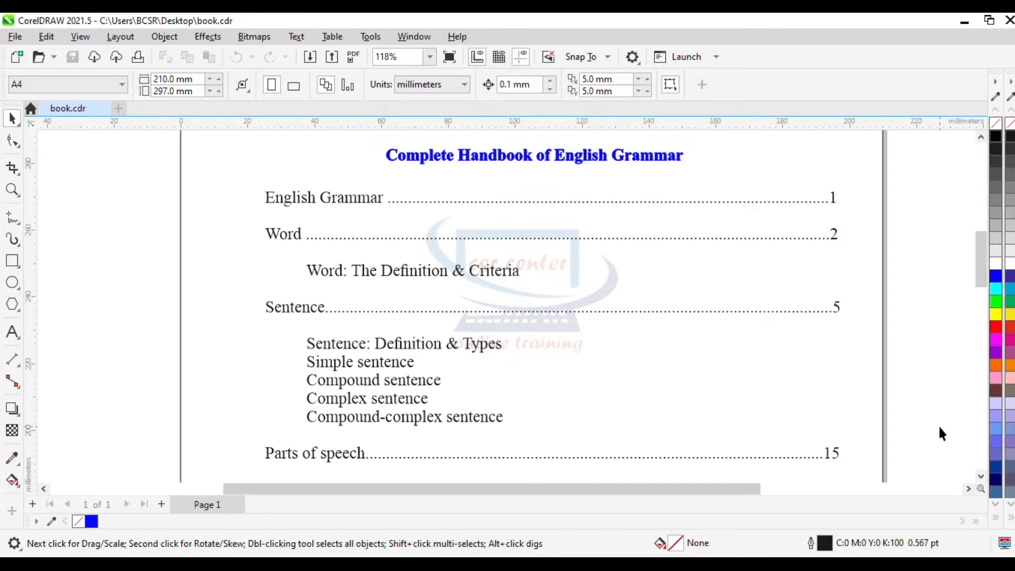
Add four blank pages to the document after the table of contents page
scroll(940, 428, "down", 1)
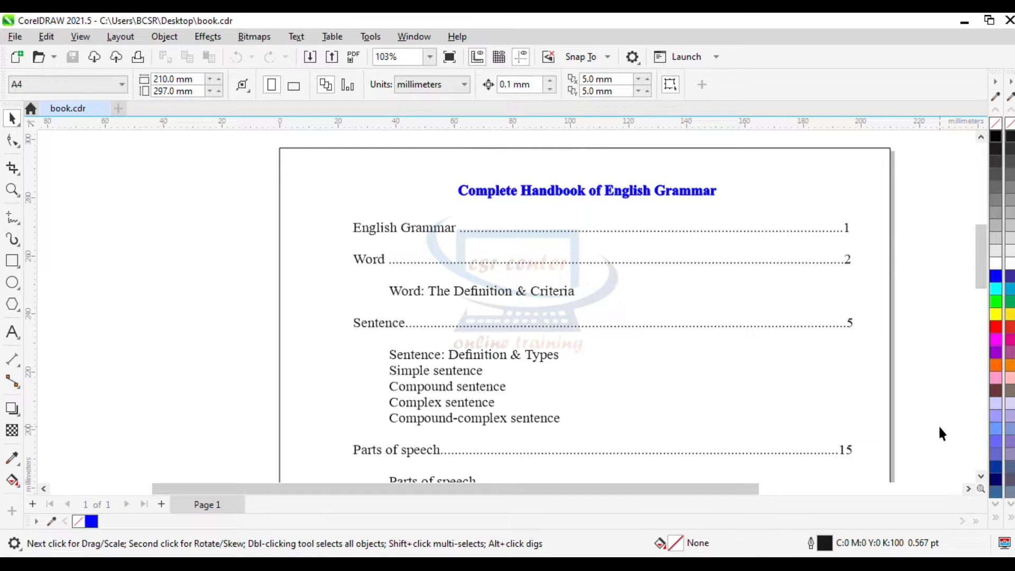
left_click_drag(977, 258, 977, 309)
left_click_drag(744, 490, 769, 490)
left_click_drag(983, 341, 979, 297)
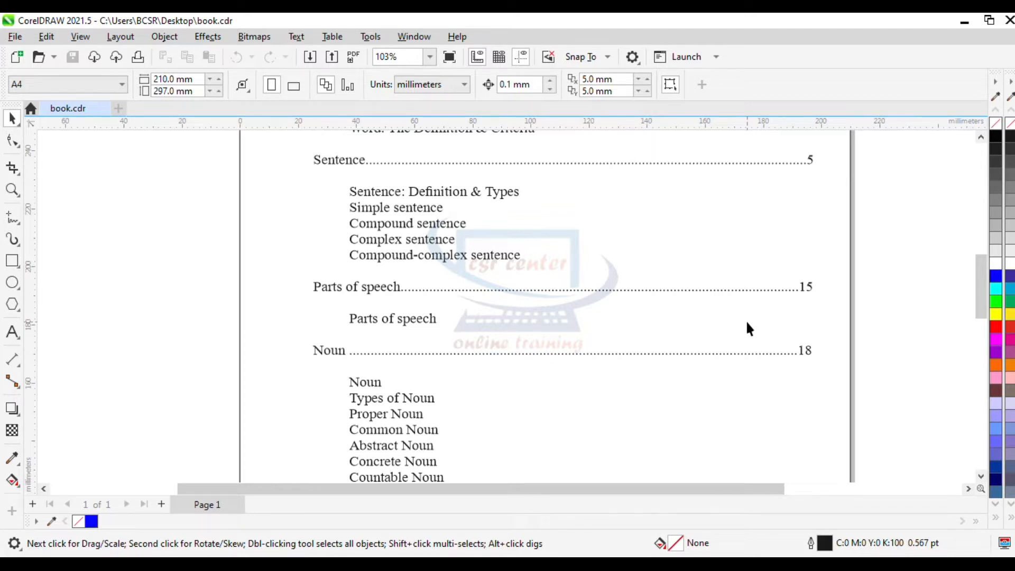
left_click(162, 504)
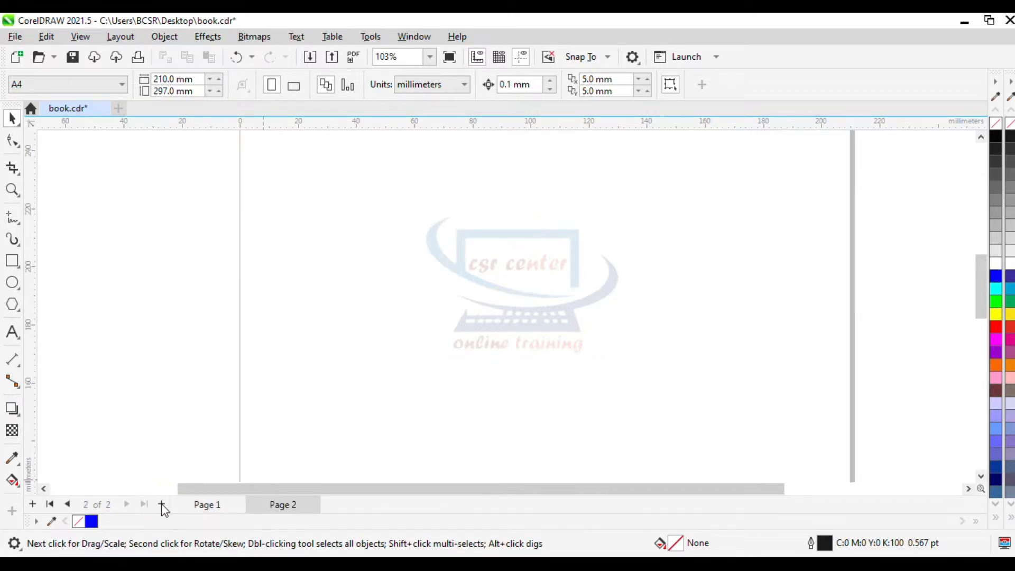
left_click(162, 504)
left_click(161, 504)
left_click(162, 505)
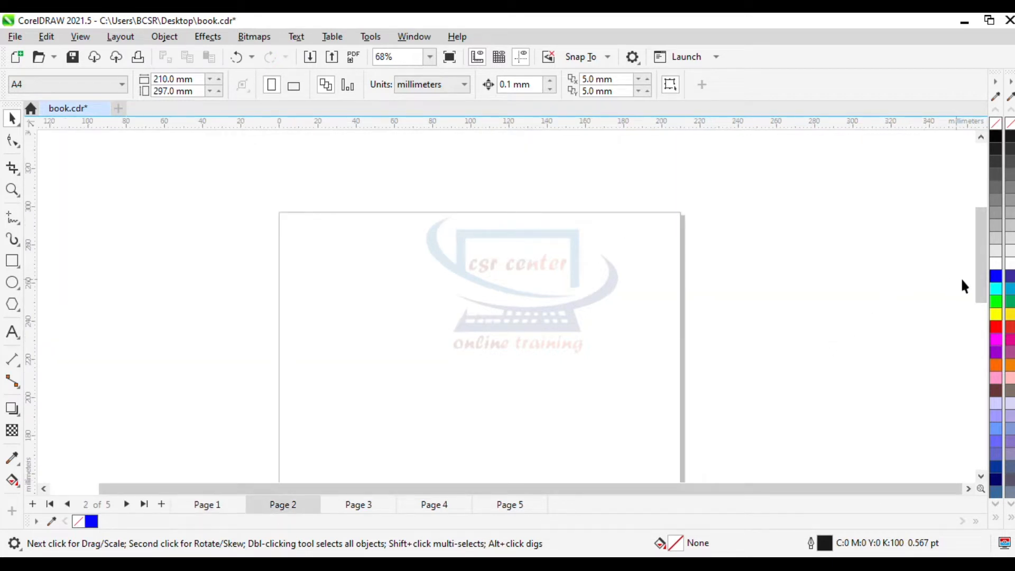
On Page 2, choose the A4 page size and create a page-sized rectangle frame
left_click_drag(984, 272, 985, 264)
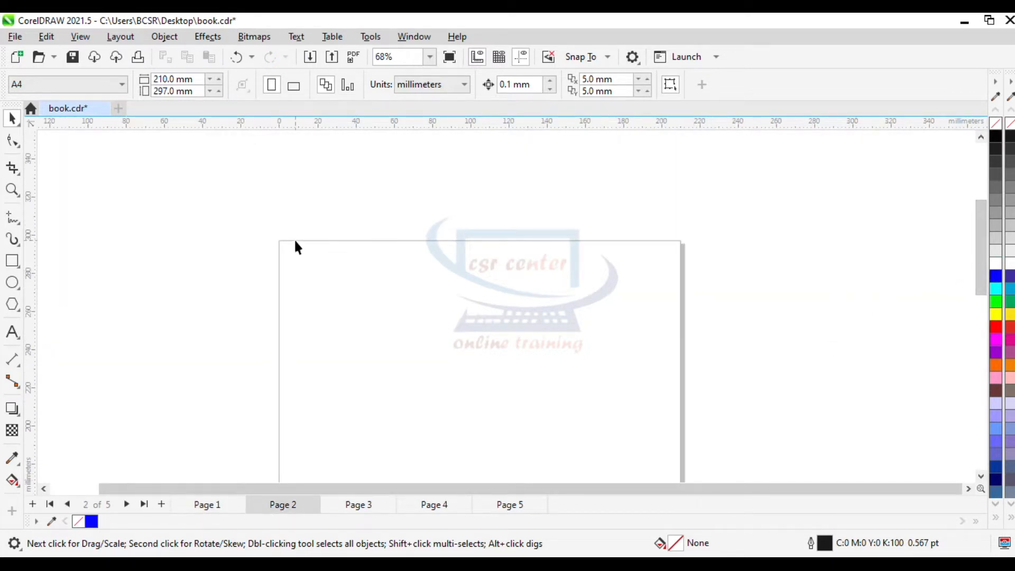
left_click(122, 84)
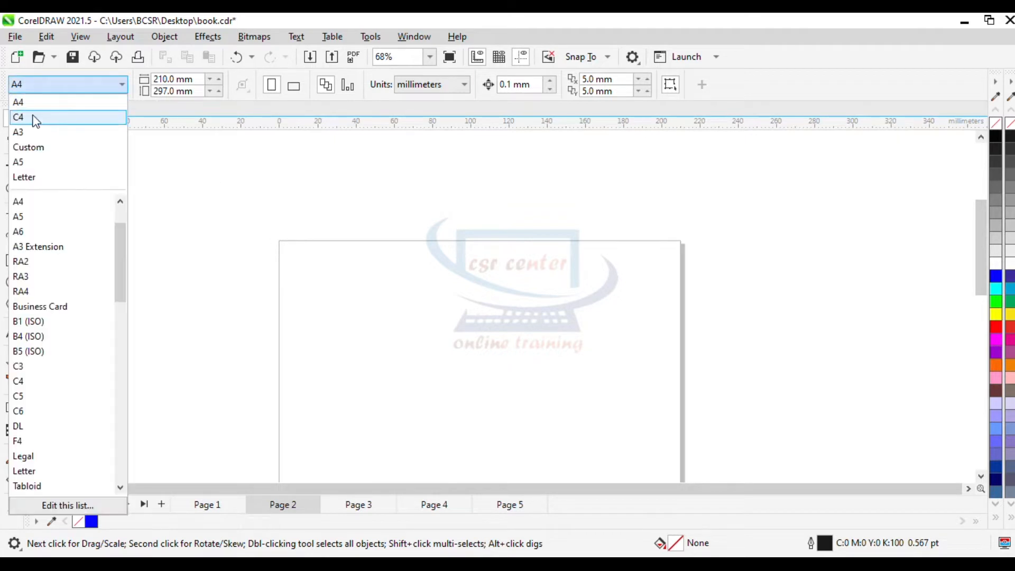
left_click(21, 103)
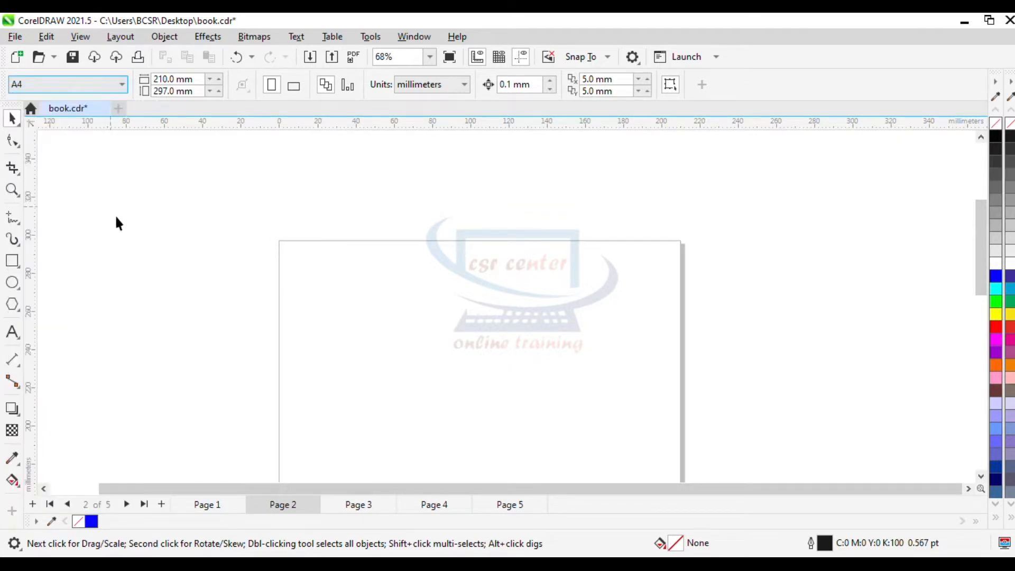
double_click(13, 261)
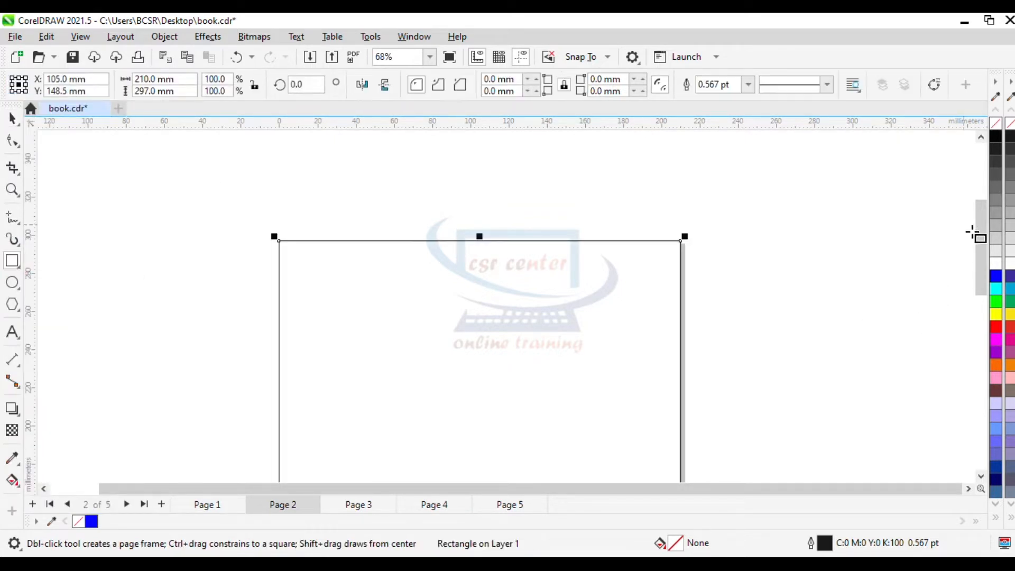
left_click_drag(980, 238, 980, 256)
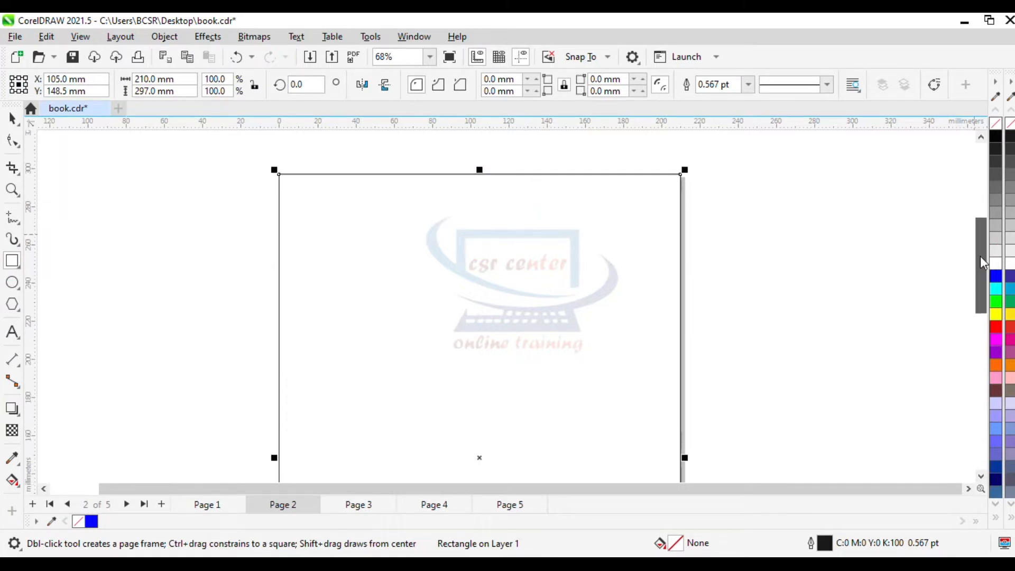
Apply an inward contour to the page frame with 1 step and a 0.5 inch offset
left_click(12, 263)
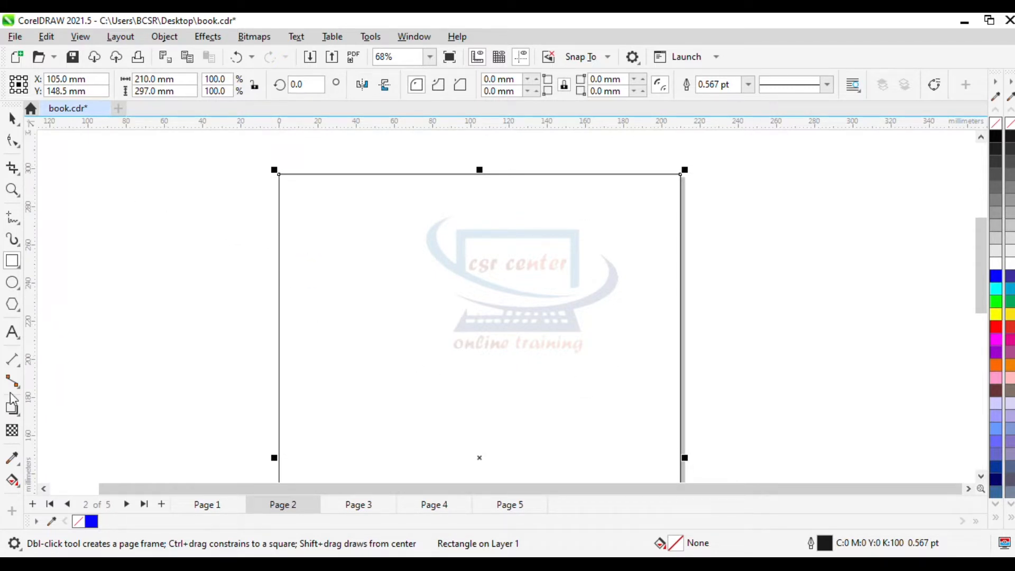
left_click(14, 413)
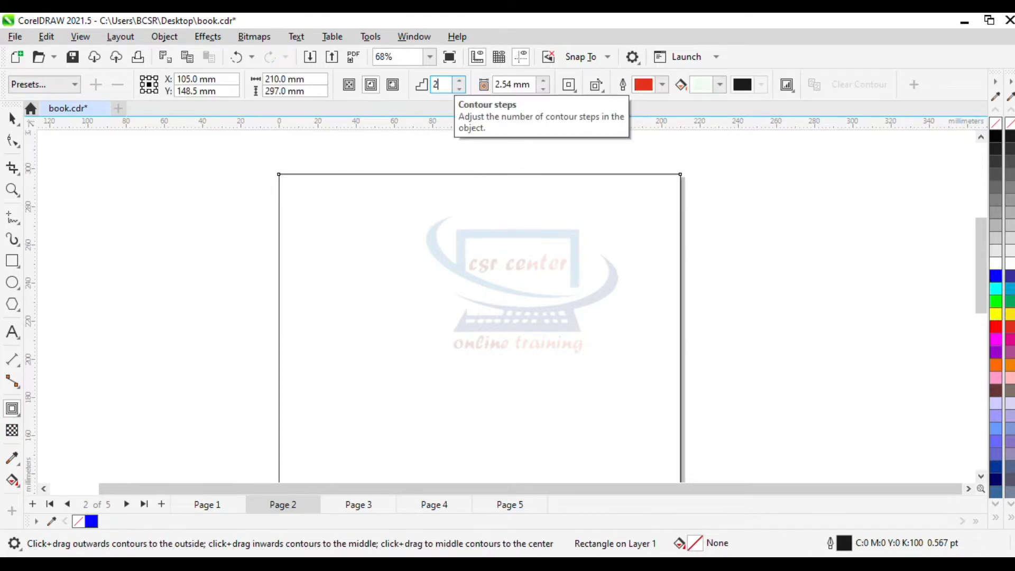
key("Return")
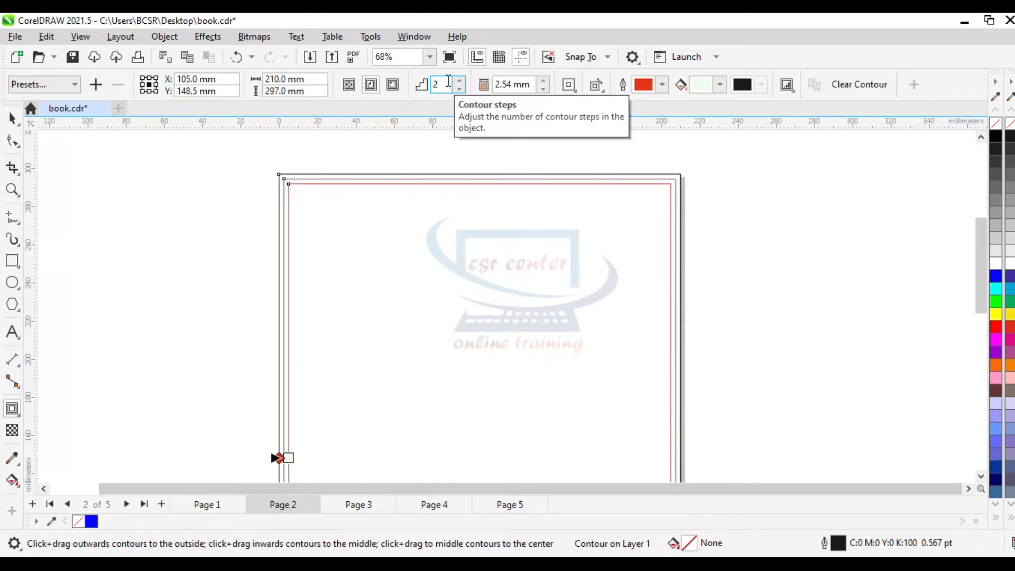
double_click(449, 81)
type("1")
key("Return")
key("Tab")
type("0.5")
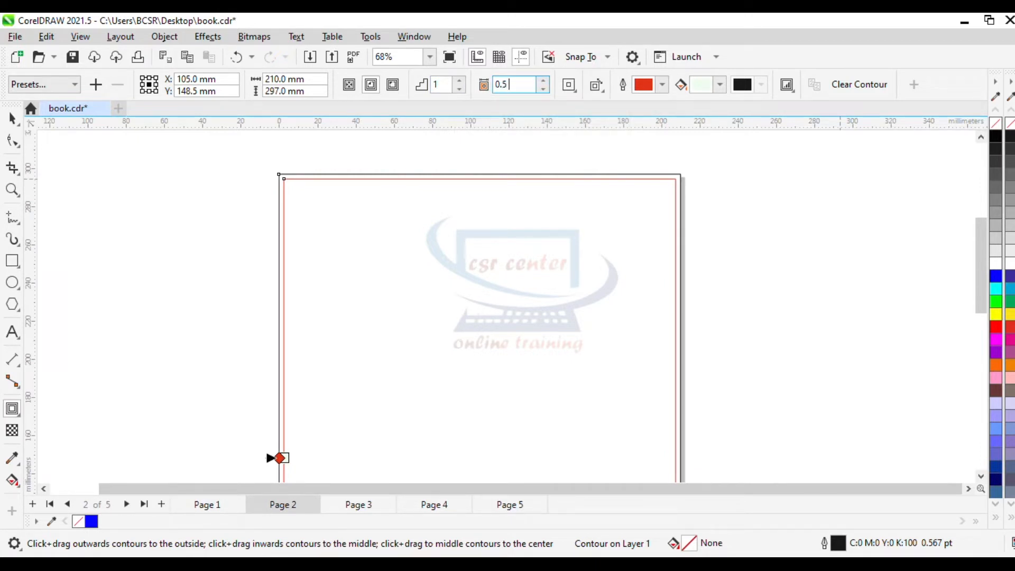
type(" inch")
key("Return")
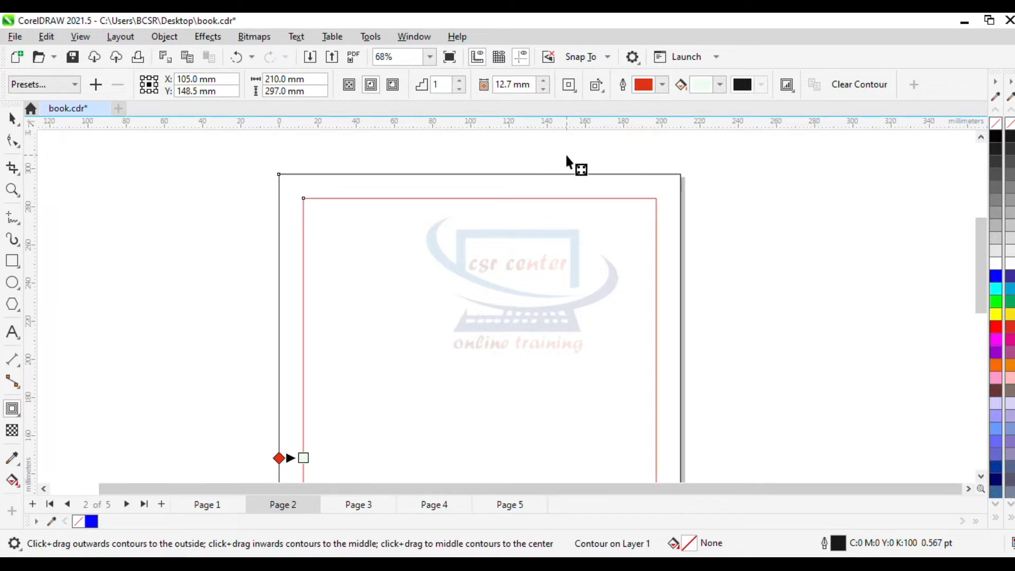
Place horizontal and vertical guidelines along all edges of the page frame and its inner contour
left_click_drag(435, 122, 435, 199)
left_click_drag(448, 123, 448, 177)
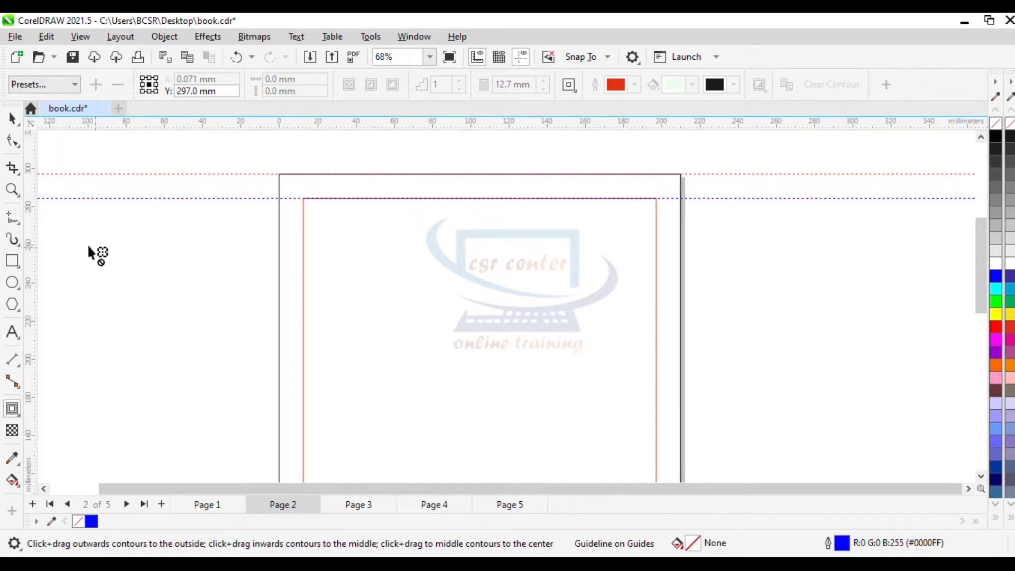
left_click_drag(31, 233, 305, 248)
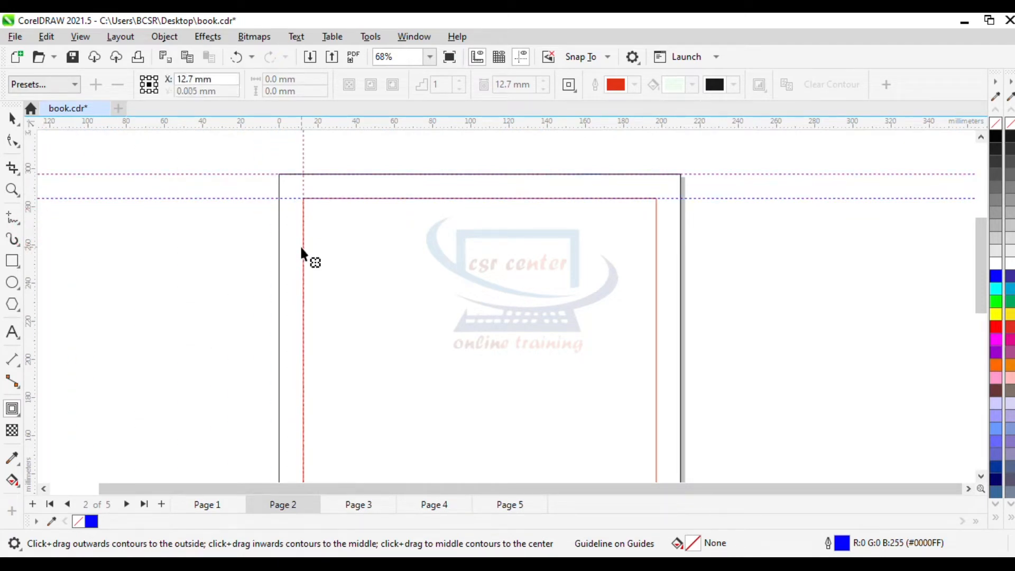
scroll(521, 331, "down", 5)
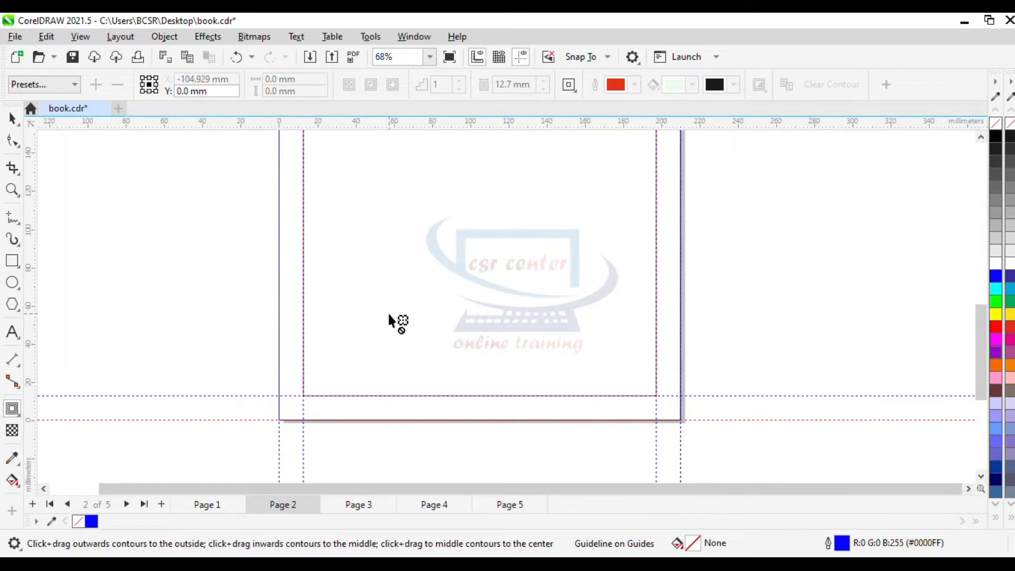
Lock the two horizontal guidelines at the lower page edge and the two at the upper page edge
left_click(238, 395)
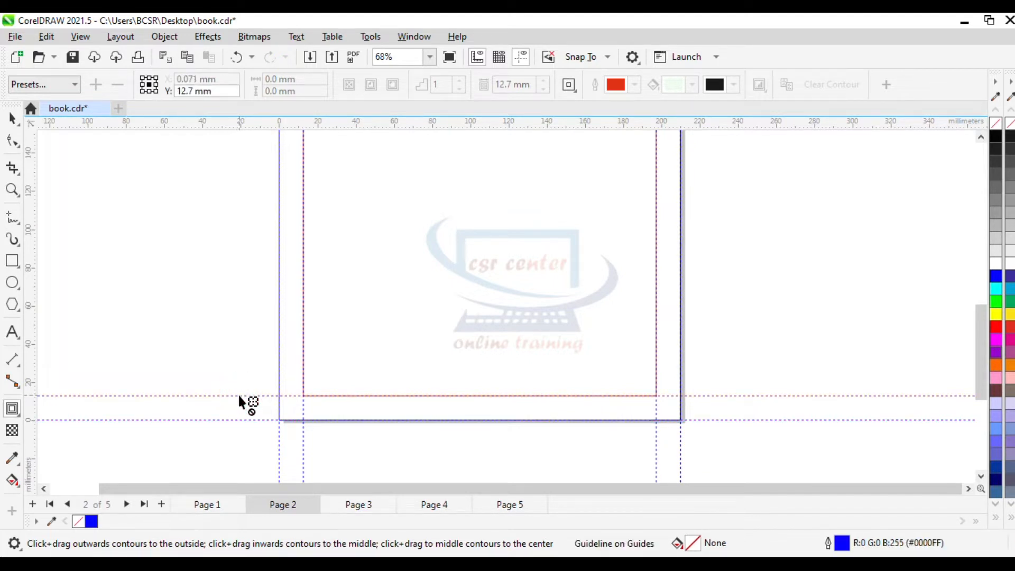
key("space")
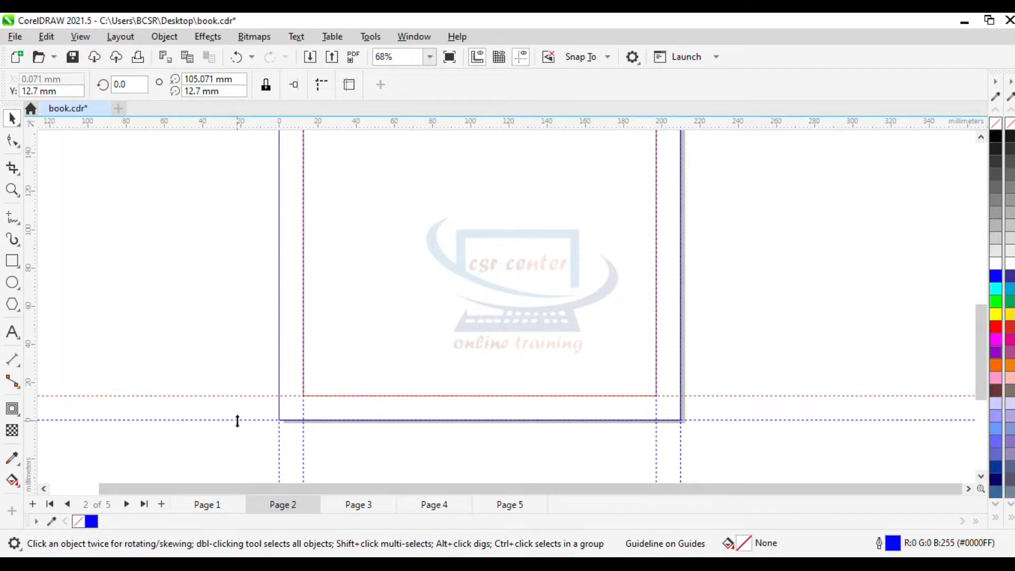
left_click(237, 420, "shift")
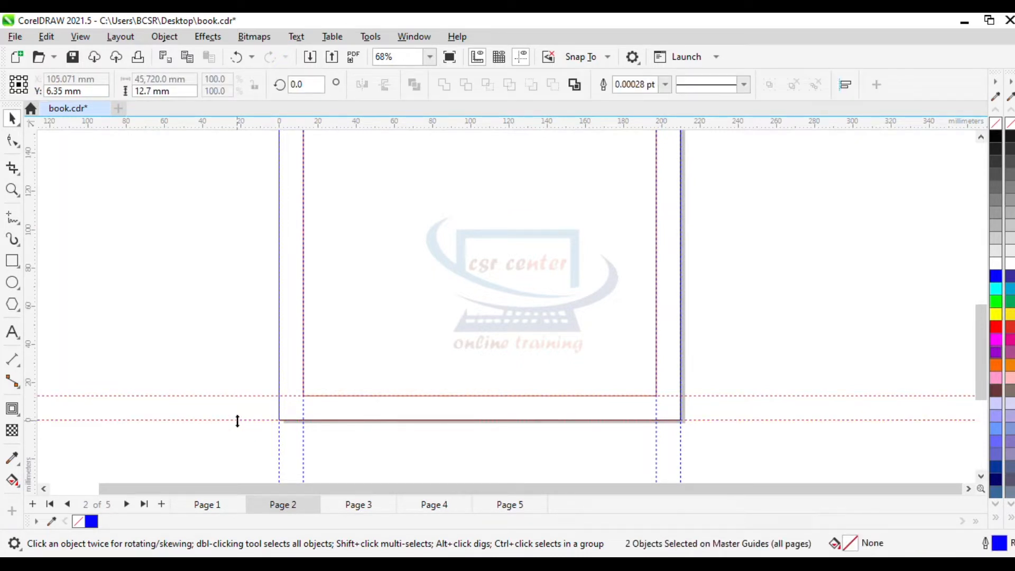
right_click(237, 421)
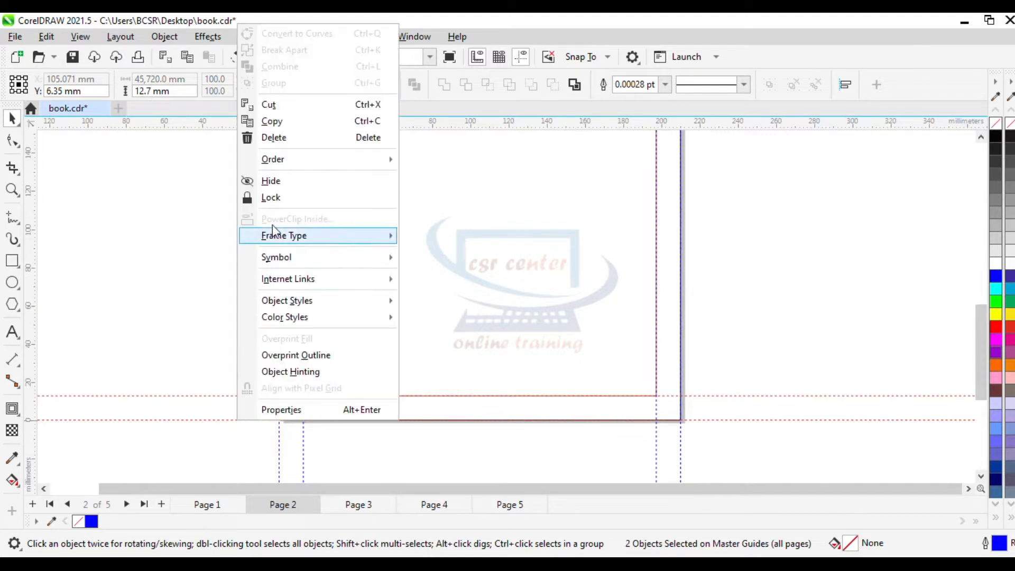
left_click(274, 198)
scroll(236, 240, "up", 3)
right_click(234, 240)
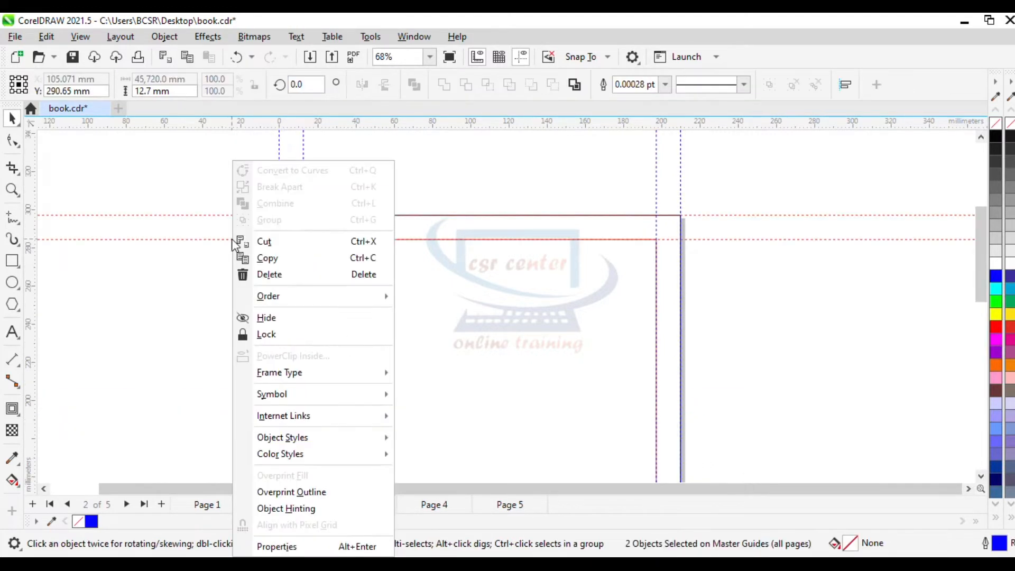
left_click(267, 334)
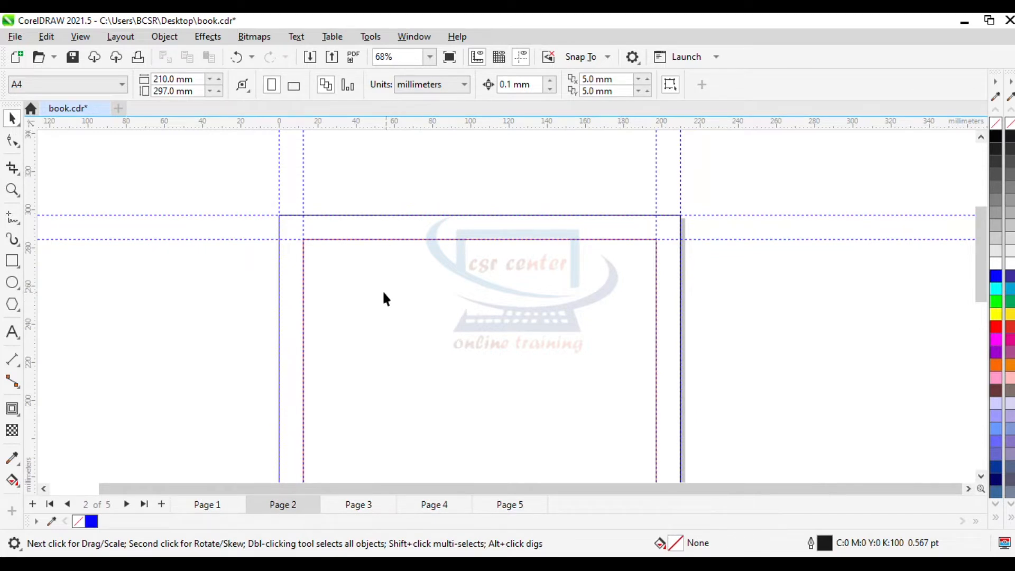
Delete the contoured page frame from Page 2, leaving the guidelines in place
left_click(395, 221)
key("Delete")
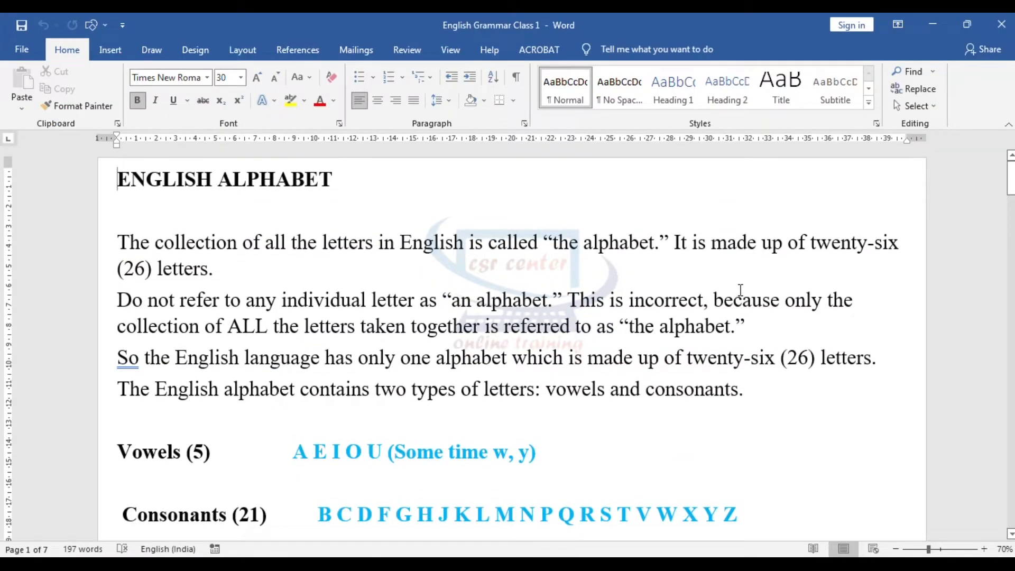
Review the alphabet and short vowel word sections of the English Grammar Class 1 Word document, and return to CorelDRAW
scroll(740, 290, "down", 5)
scroll(740, 290, "down", 12)
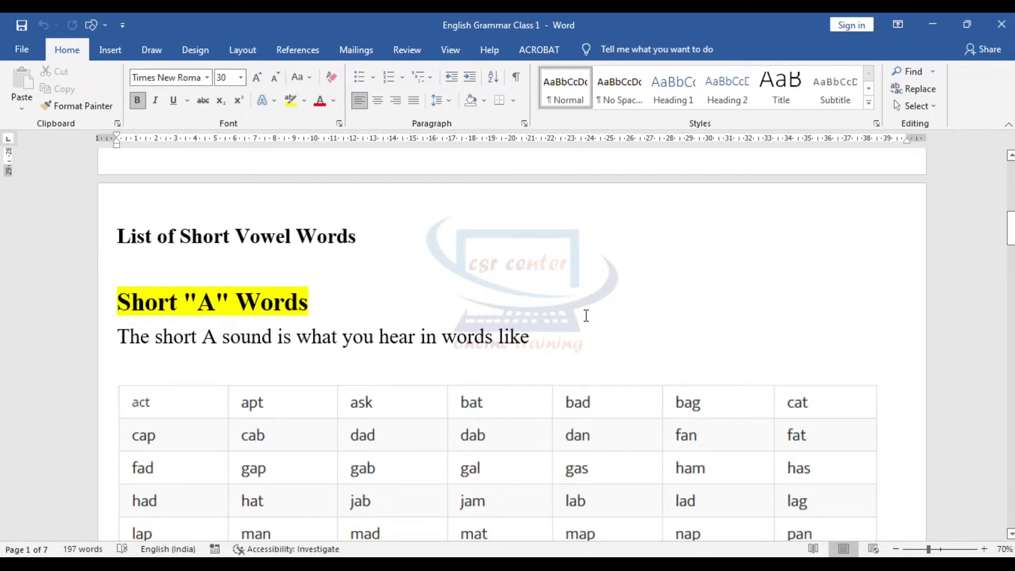
scroll(589, 312, "down", 10)
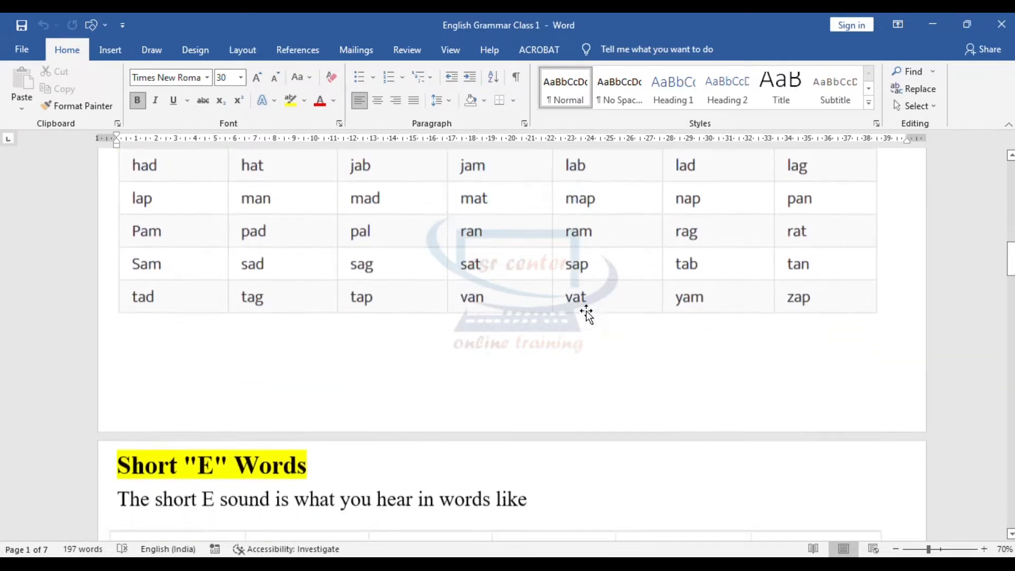
scroll(588, 311, "down", 8)
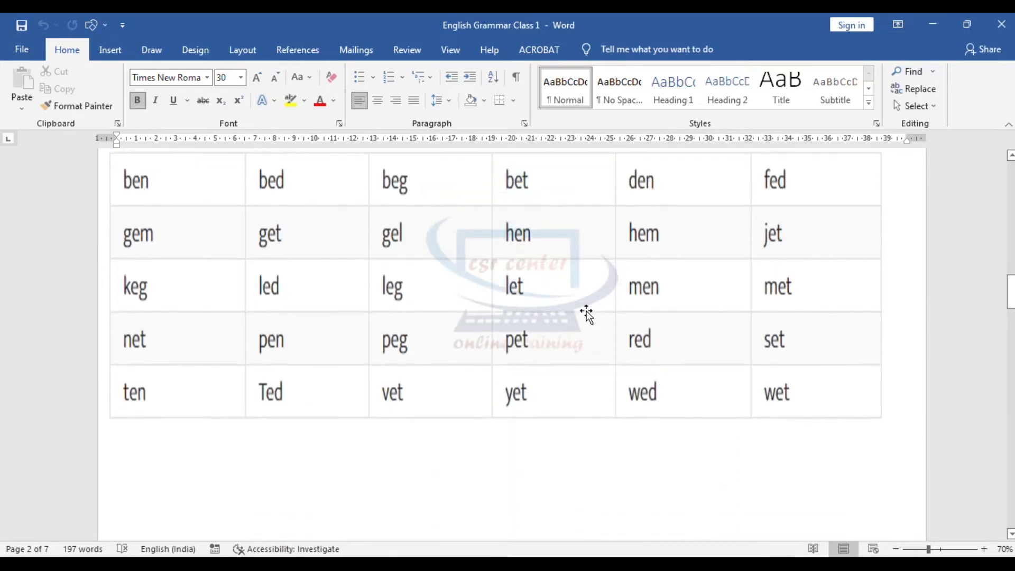
scroll(637, 288, "down", 3)
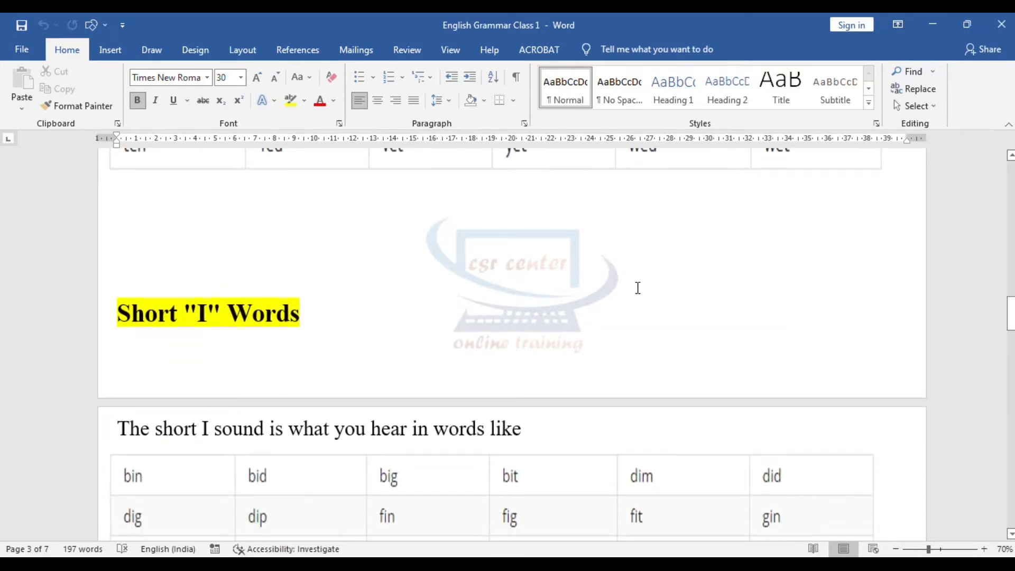
left_click(923, 23)
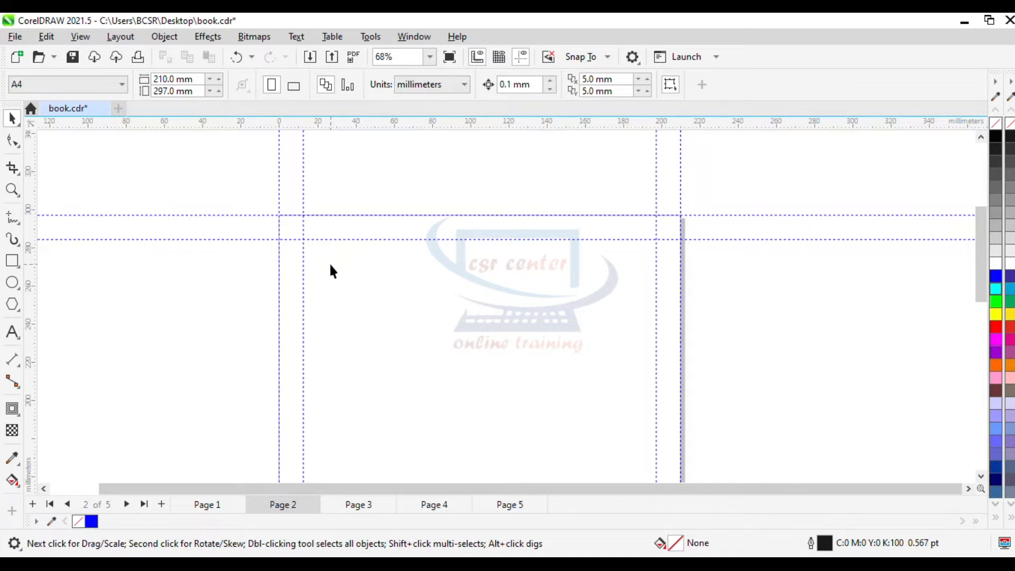
Add the heading "ENGLISH ALPHABET" in bold 30 pt Times New Roman and align it to Page 2's left margin guideline
type("ENGLISH ALPHABET")
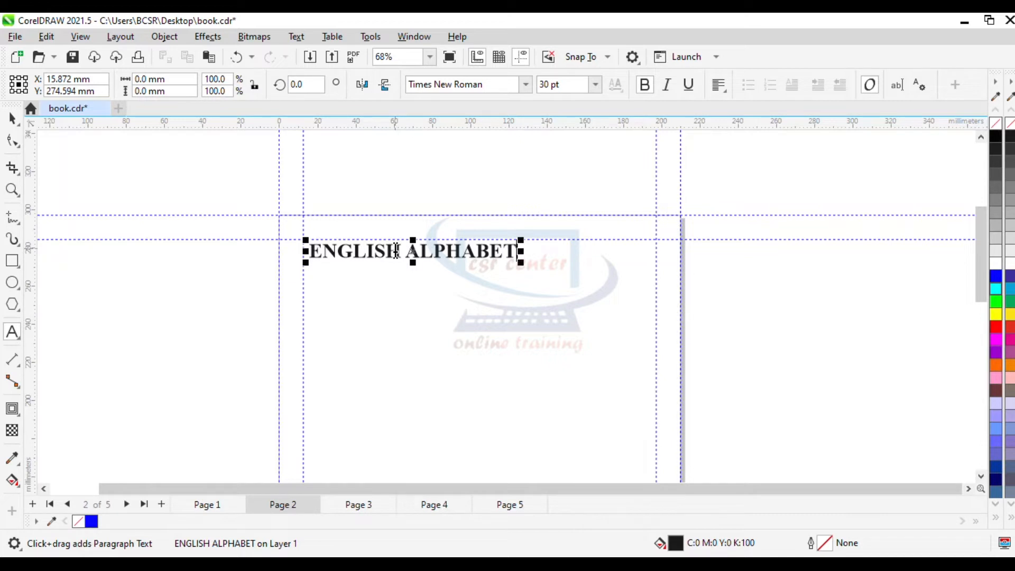
scroll(397, 251, "up", 2)
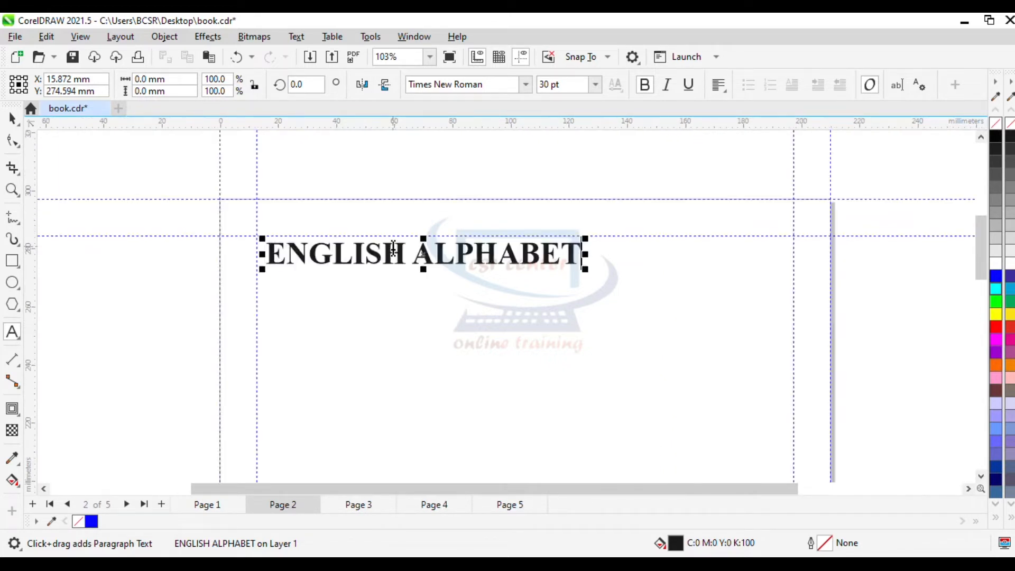
left_click_drag(439, 258, 421, 255)
scroll(132, 259, "up", 3)
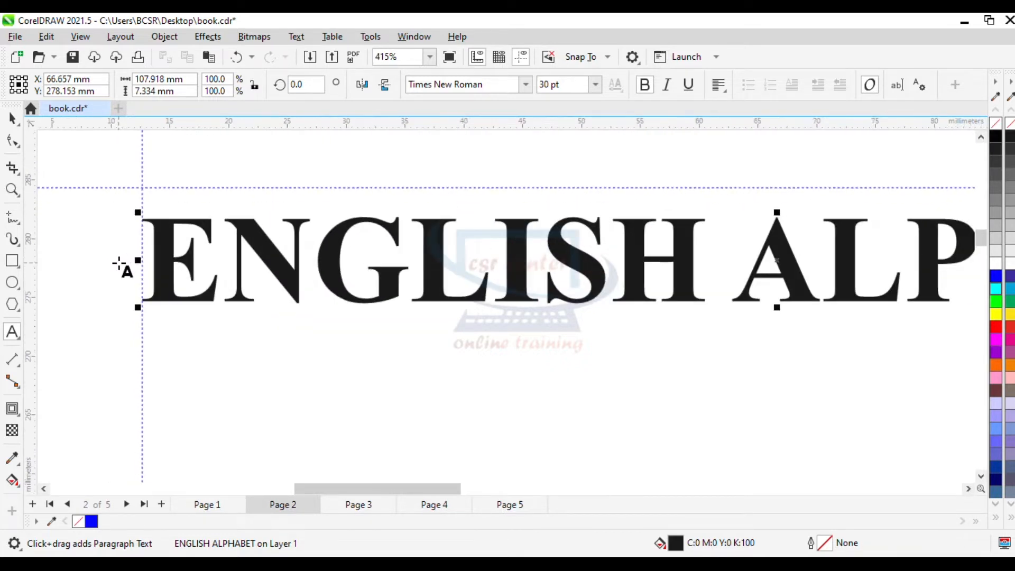
scroll(146, 257, "up", 1)
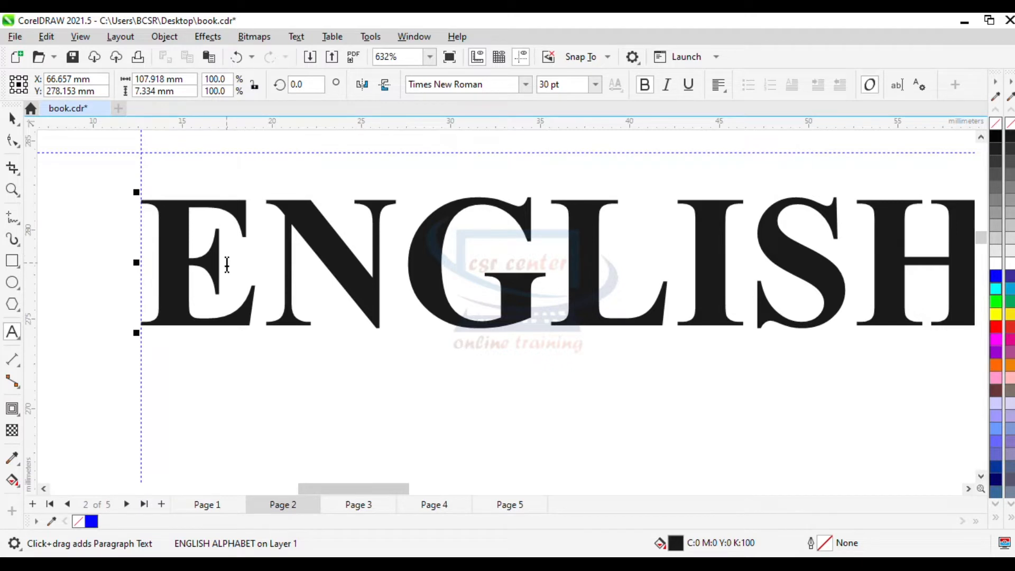
Paste the formatted text below the heading, maintaining its fonts and formatting and importing tables as Tables
scroll(222, 265, "down", 3)
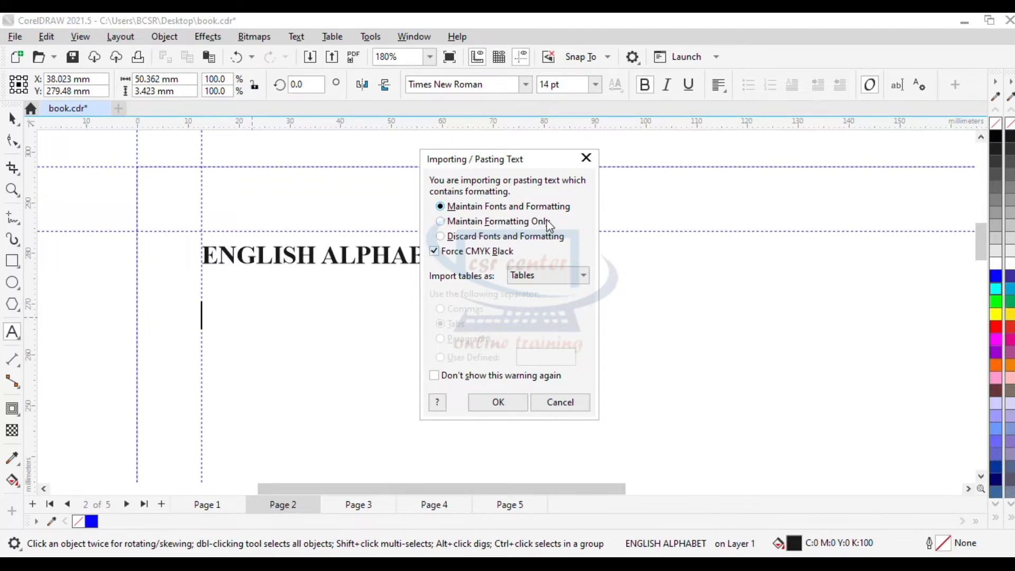
left_click(503, 403)
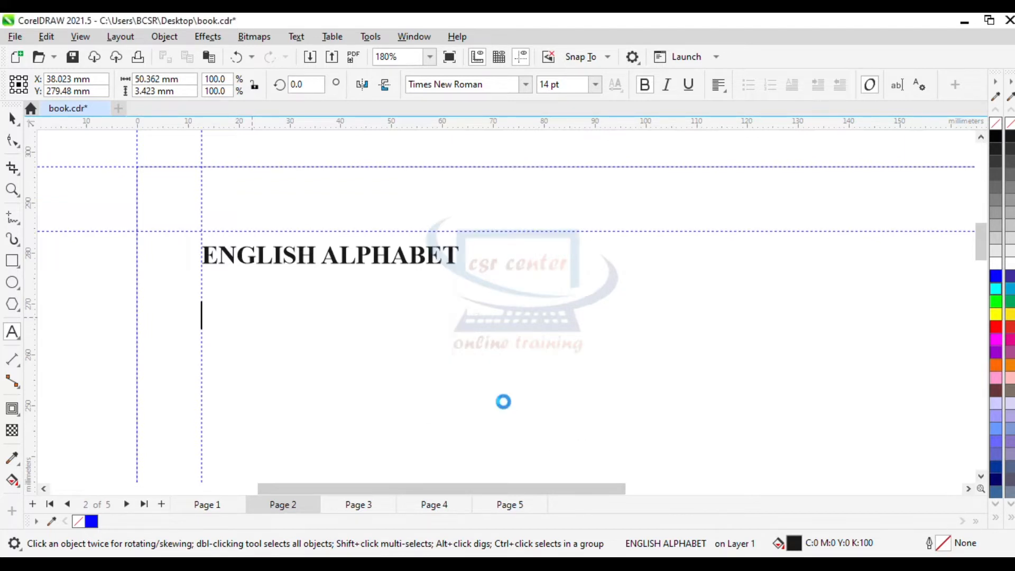
Set the font size of the whole text block, including the heading and pasted paragraphs, to 12 pt
scroll(471, 373, "down", 2)
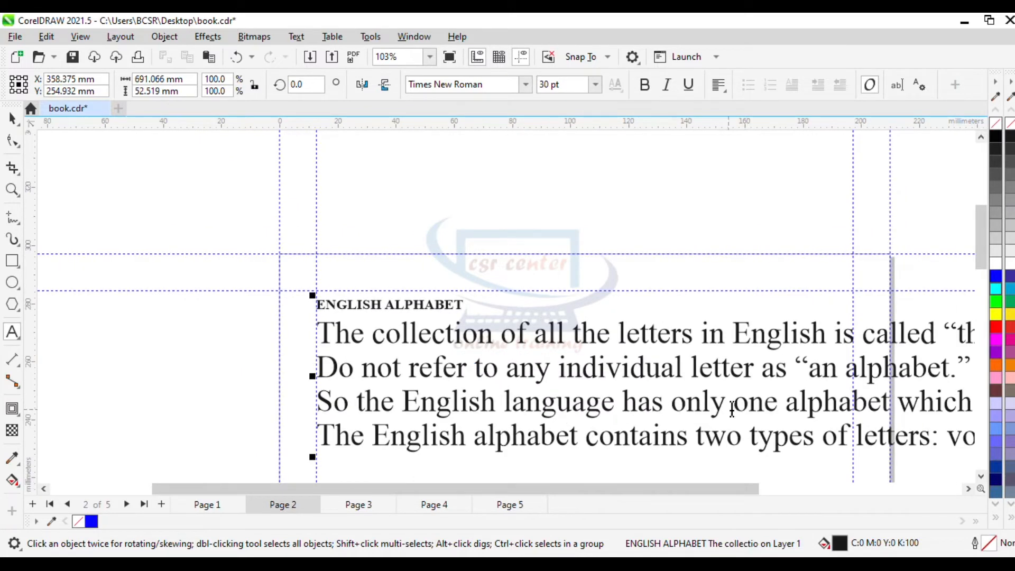
scroll(979, 249, "down", 2)
left_click_drag(621, 487, 647, 489)
key("ctrl+a")
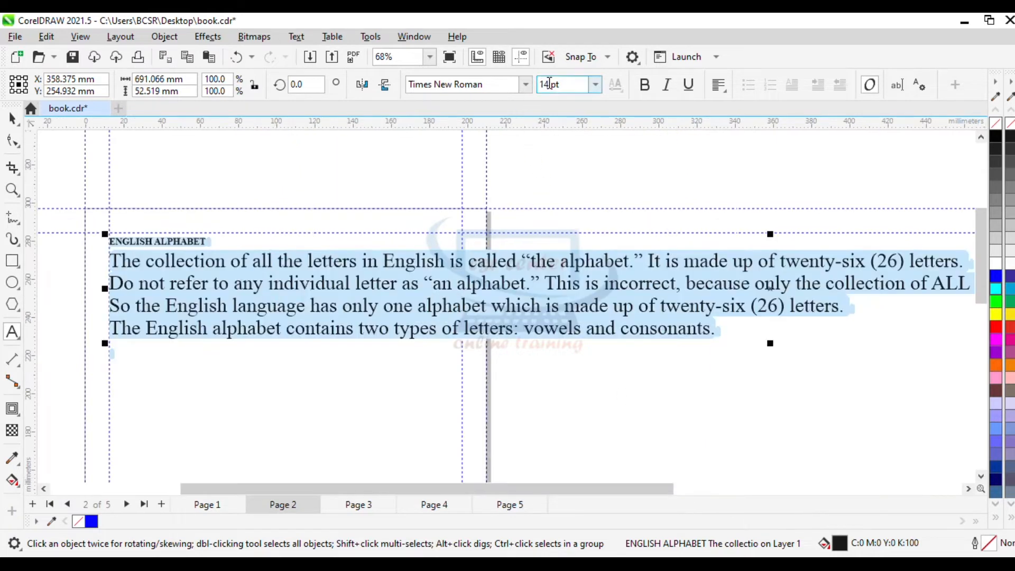
left_click(596, 85)
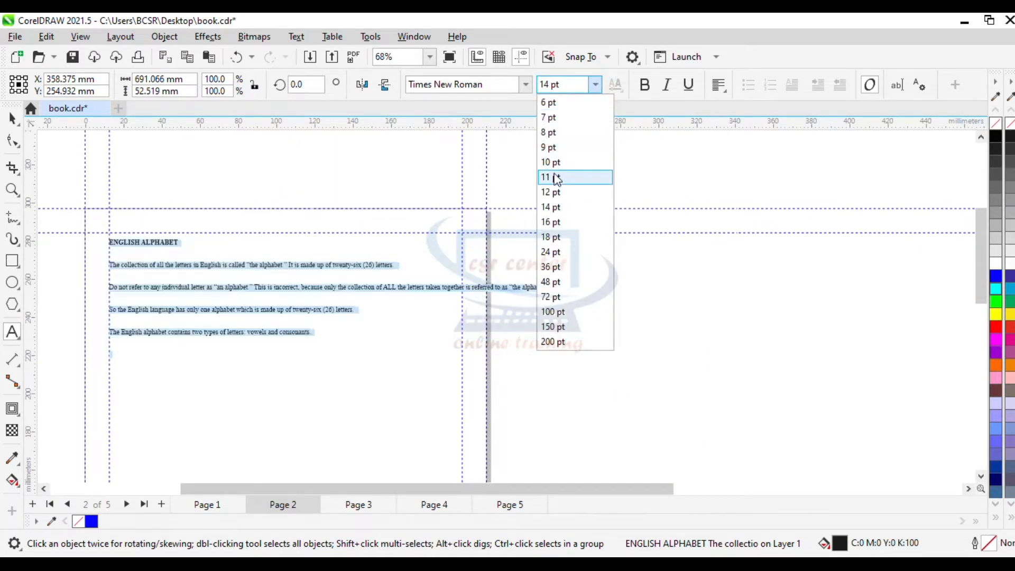
left_click(552, 191)
left_click(242, 273)
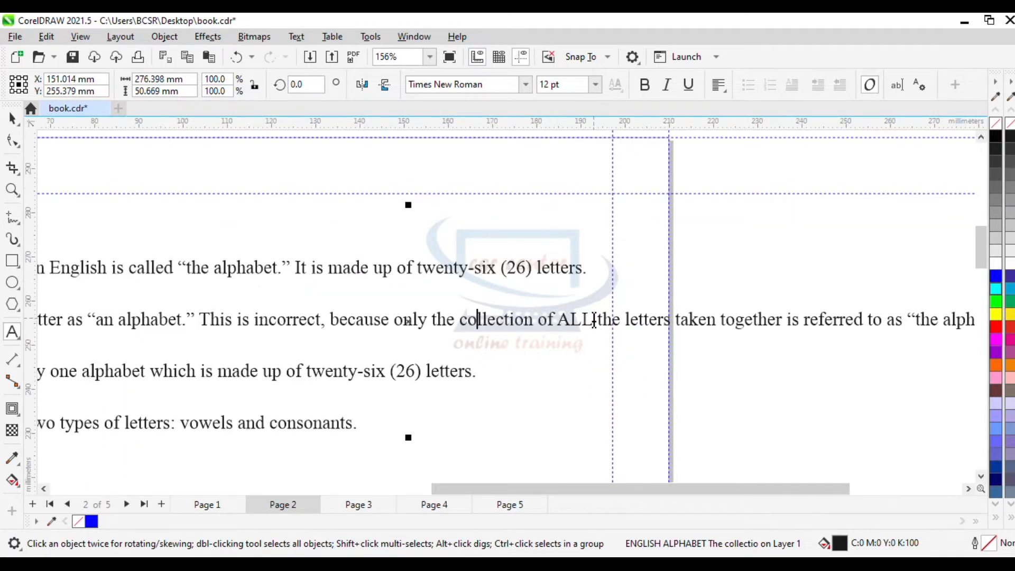
Insert a line break after "ALL" in the "Do not refer to any individual letter" sentence so it fits within Page 2's margin guidelines
left_click(595, 321)
key("Return")
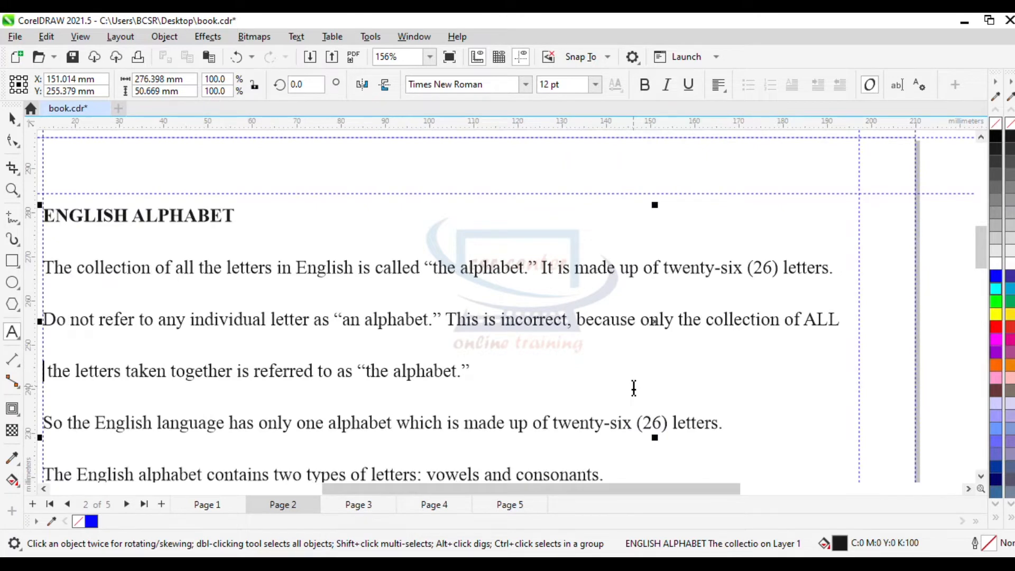
scroll(626, 392, "down", 1)
scroll(500, 321, "up", 1)
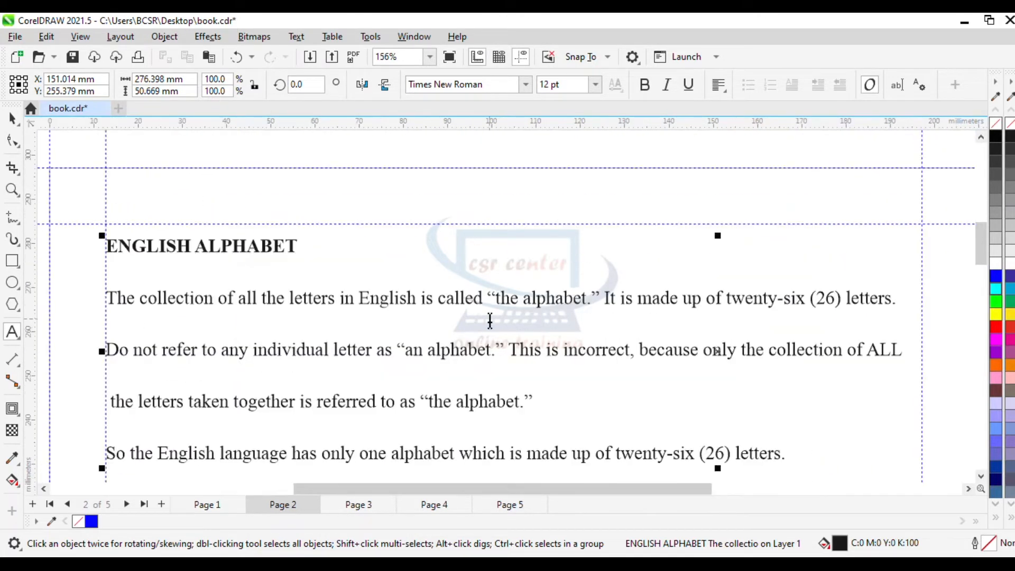
left_click_drag(386, 486, 361, 487)
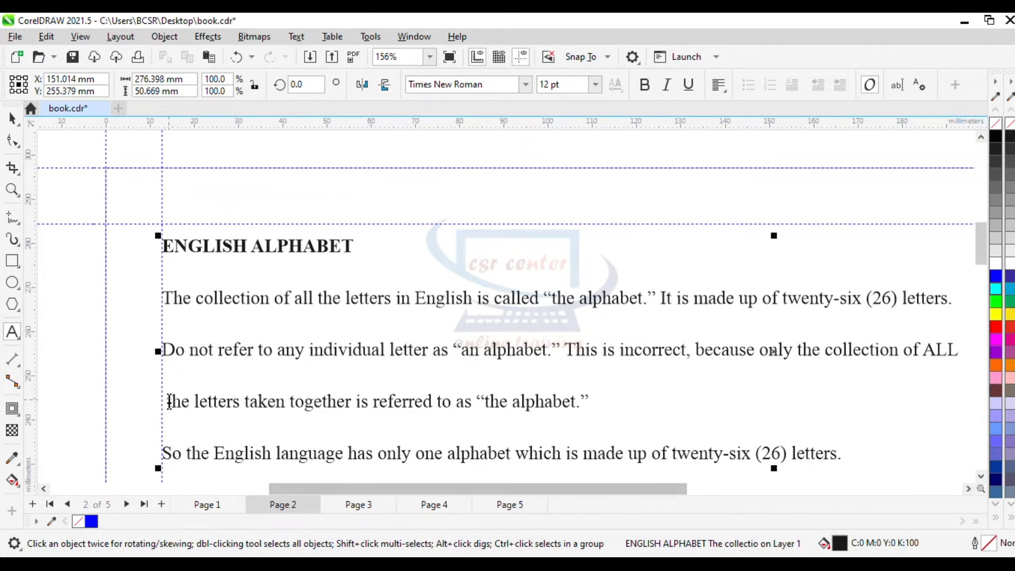
scroll(179, 352, "up", 3)
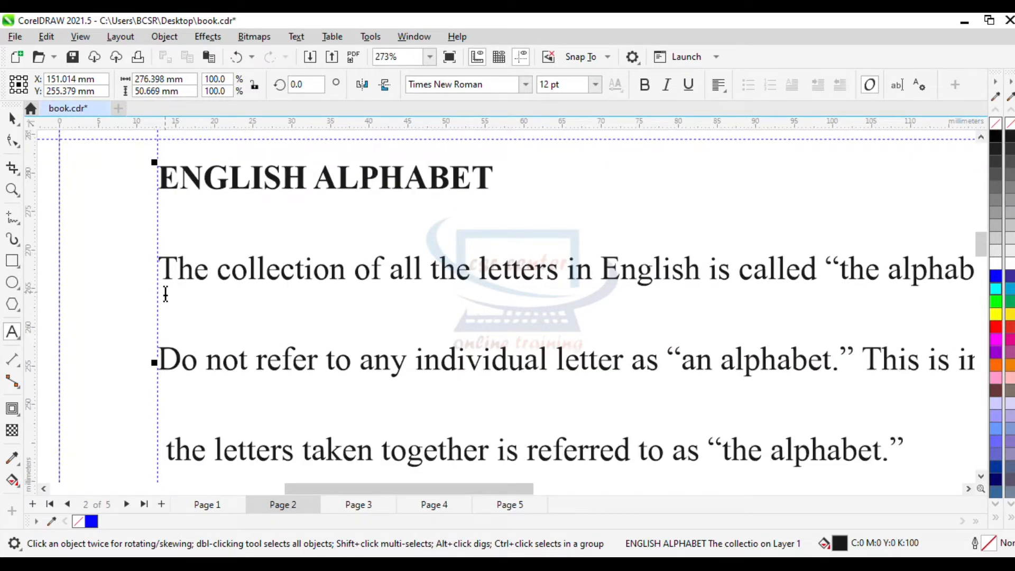
scroll(165, 294, "down", 3)
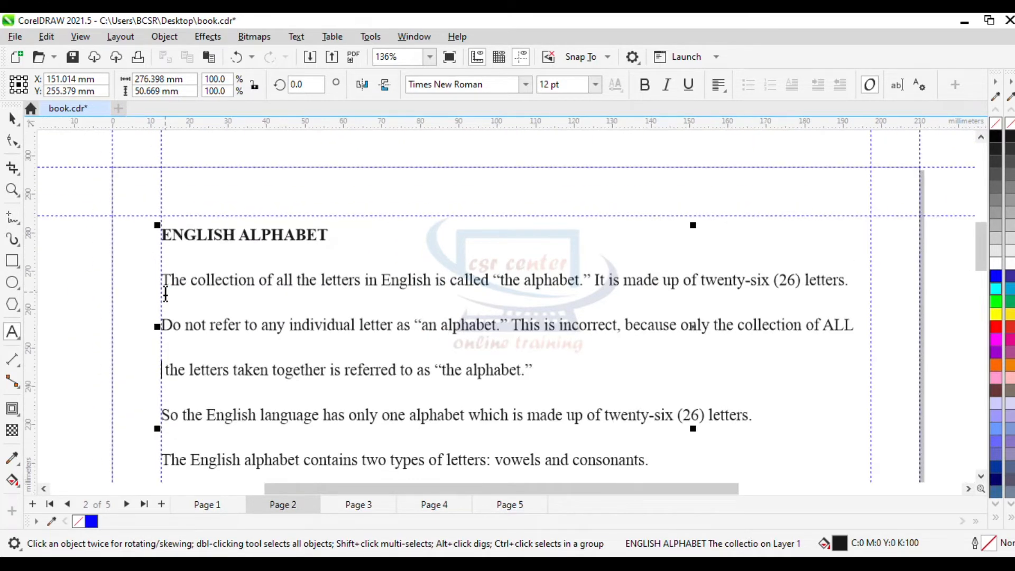
scroll(359, 323, "down", 1)
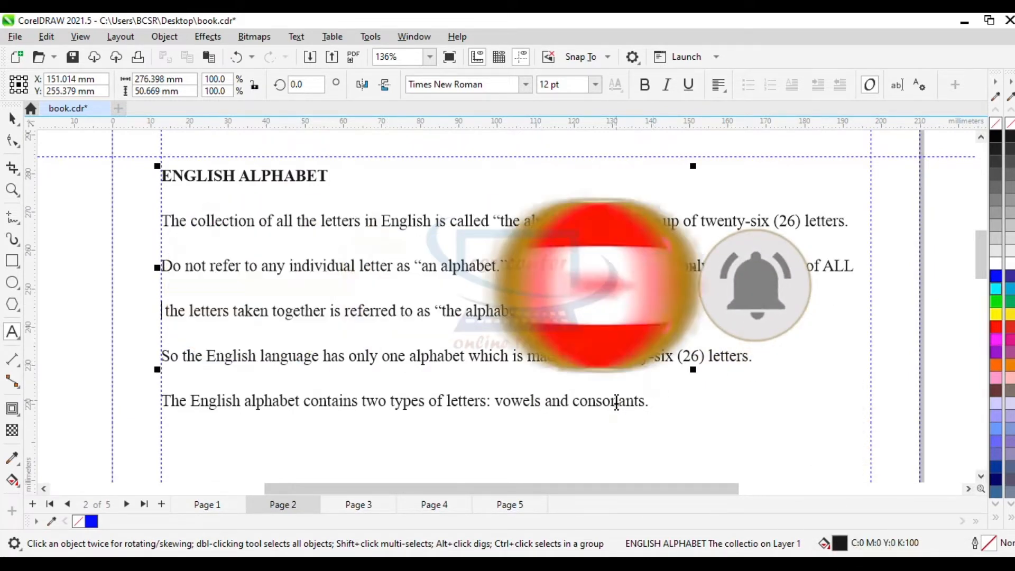
Paste the vowels and consonants text on a new line after the last sentence, maintaining fonts and formatting and importing tables as Tables
left_click(666, 403)
key("Return")
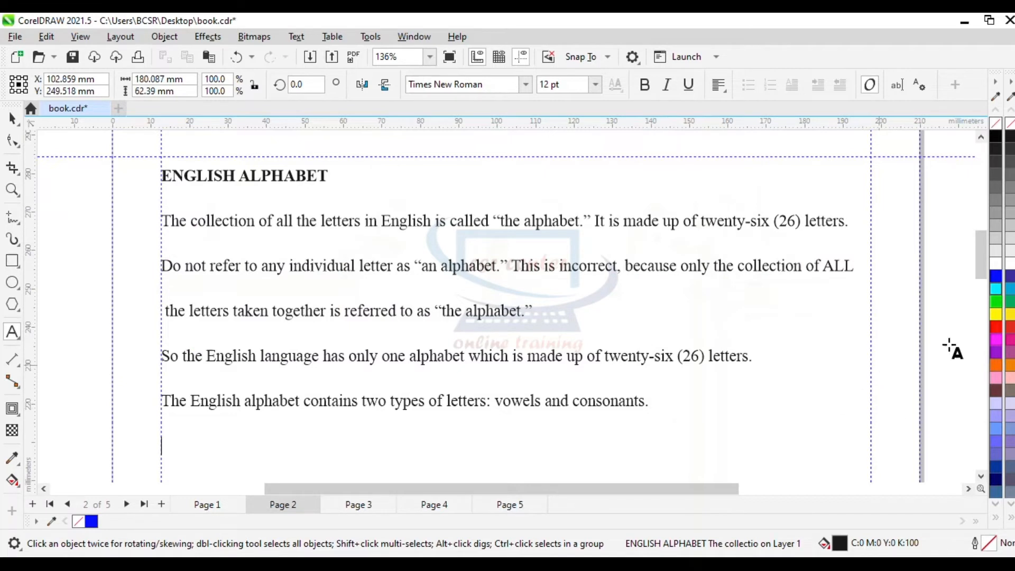
scroll(347, 271, "down", 3)
key("ctrl+v")
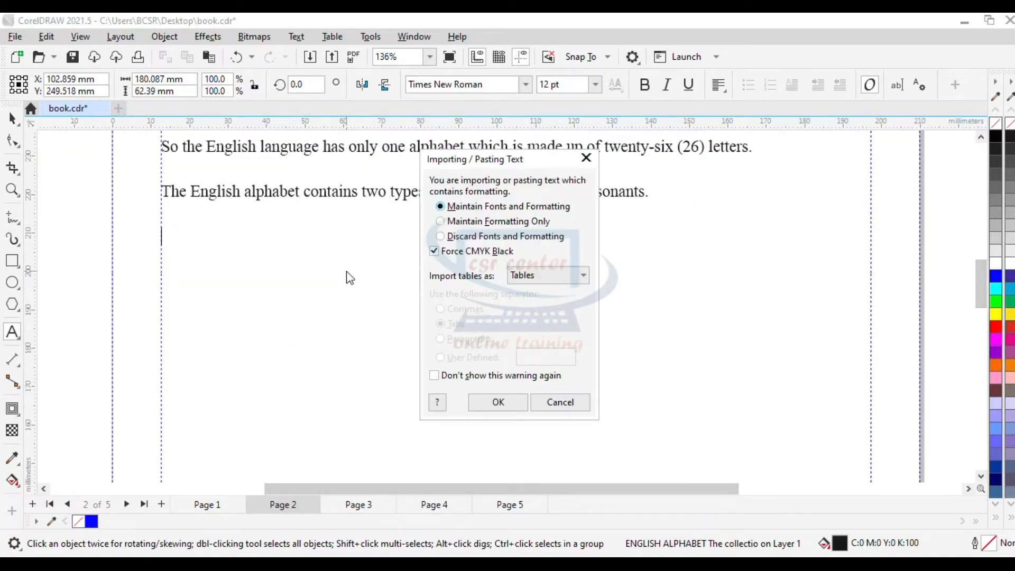
left_click(497, 402)
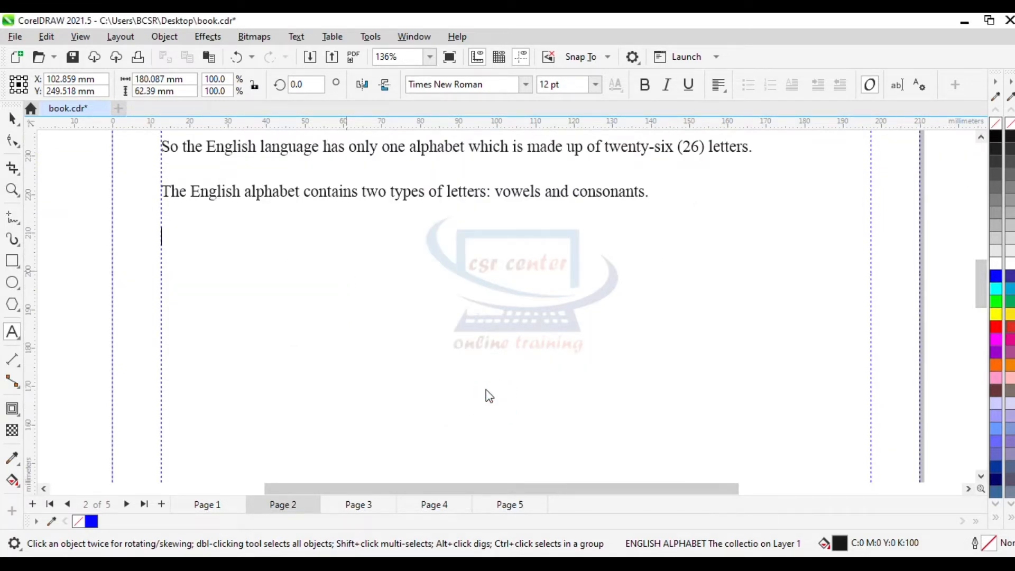
left_click(551, 319)
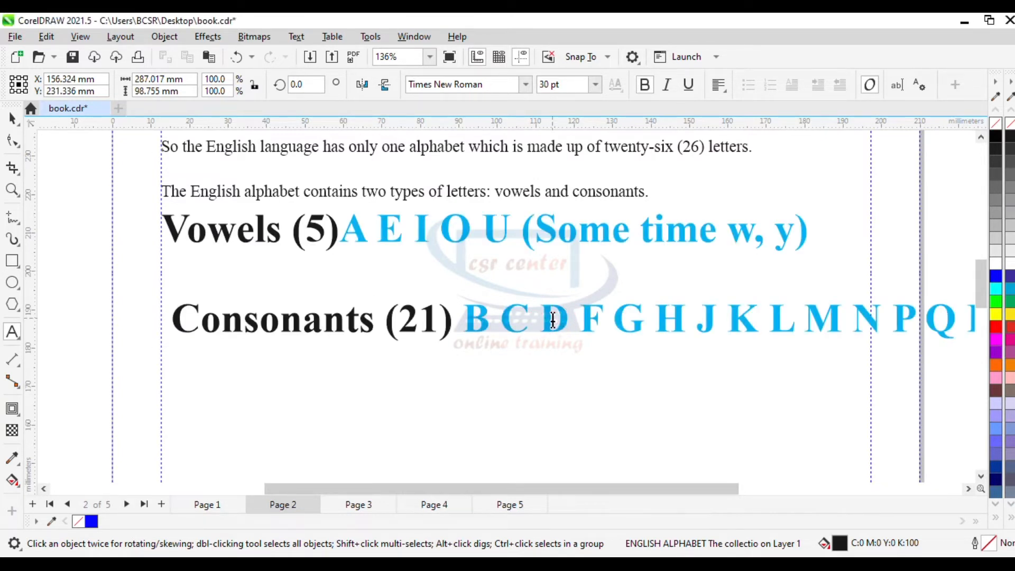
Set the font size of the pasted "Vowels (5)" and "Consonants (21)" lines to 12 pt
scroll(240, 260, "down", 2)
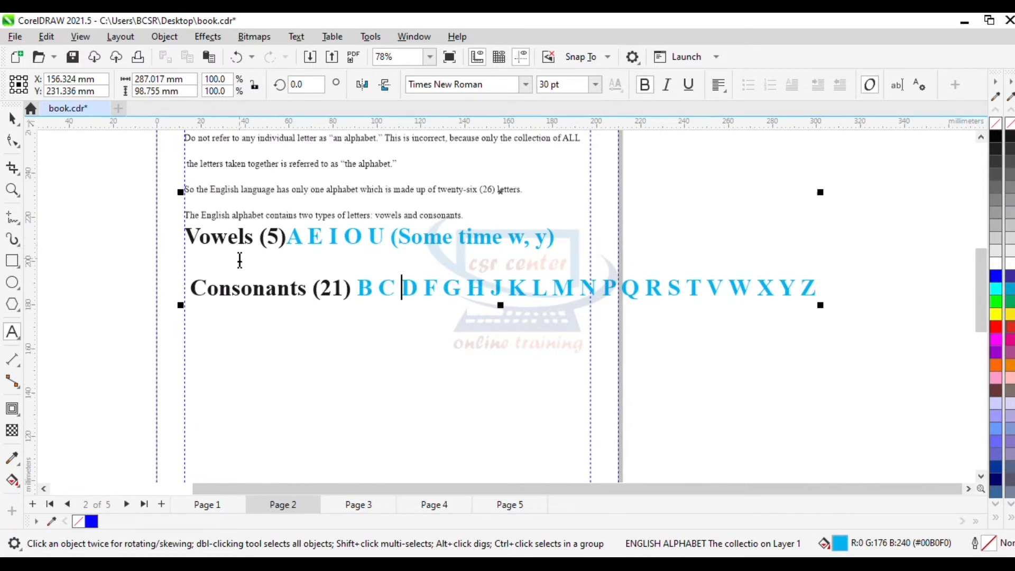
left_click_drag(192, 236, 843, 302)
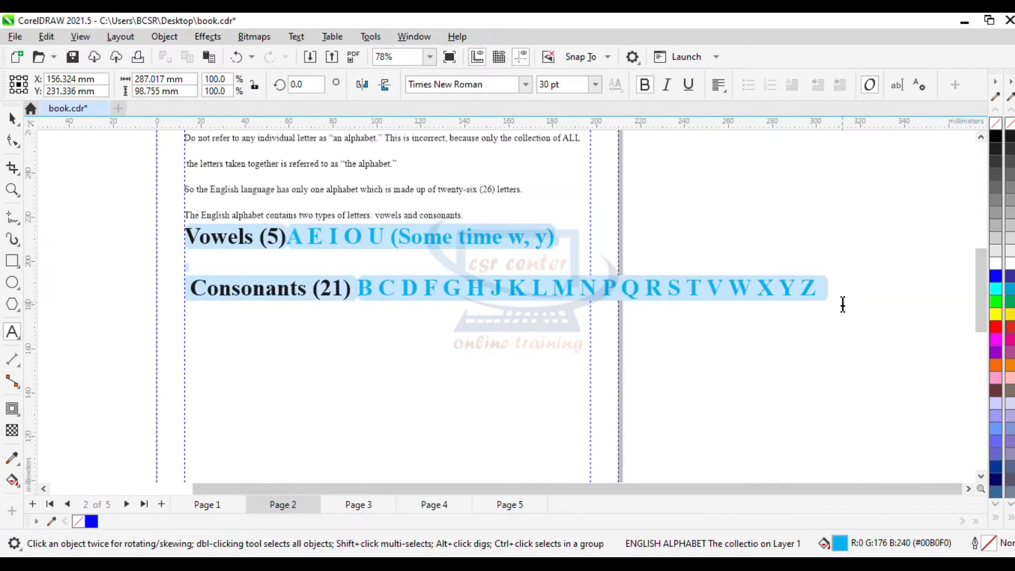
left_click(596, 84)
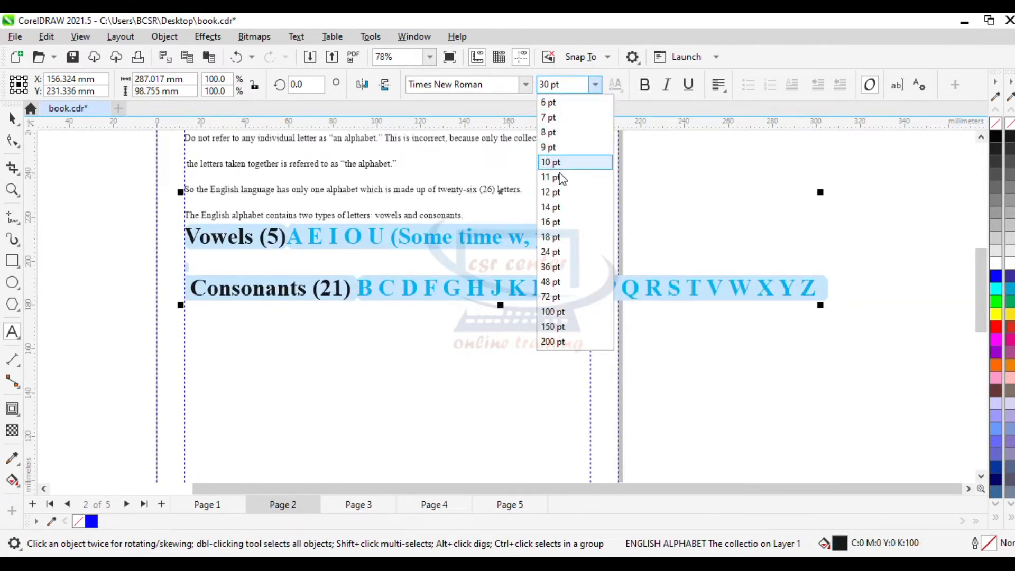
left_click(551, 193)
Remove the blank line between the Vowels and Consonants lines and the leading space before "Consonants (21)"
left_click(200, 269)
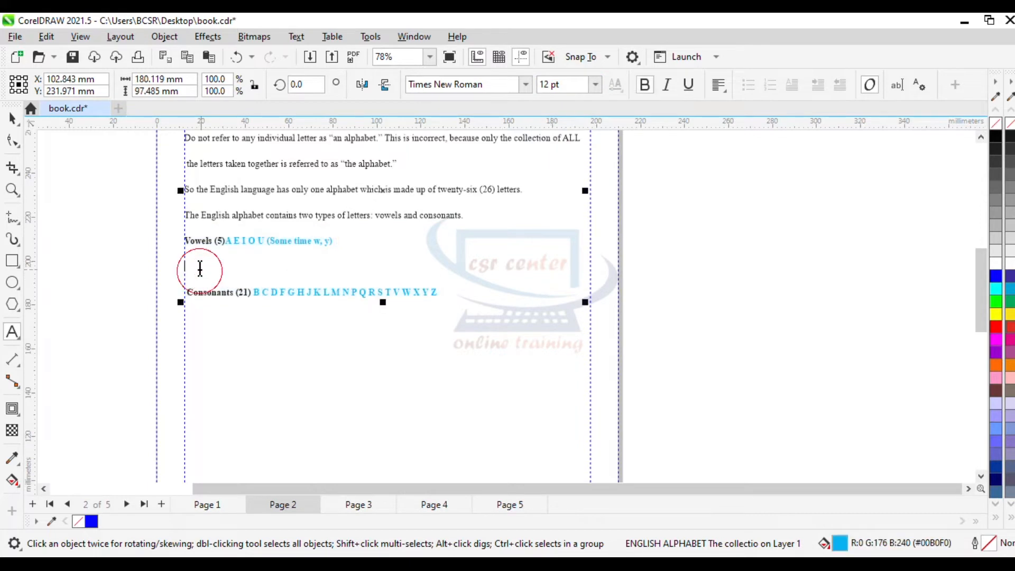
key("Delete")
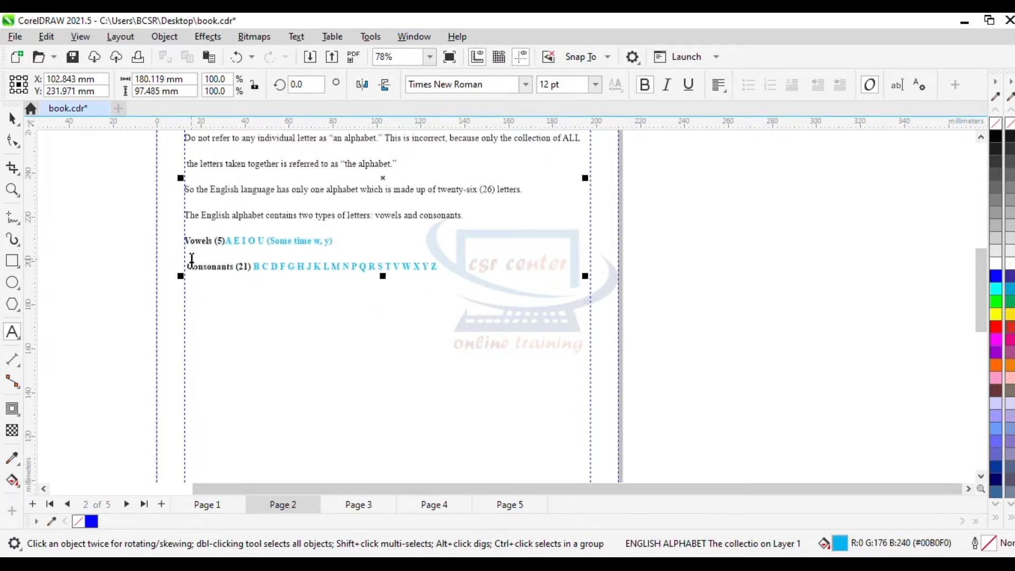
scroll(197, 235, "up", 4)
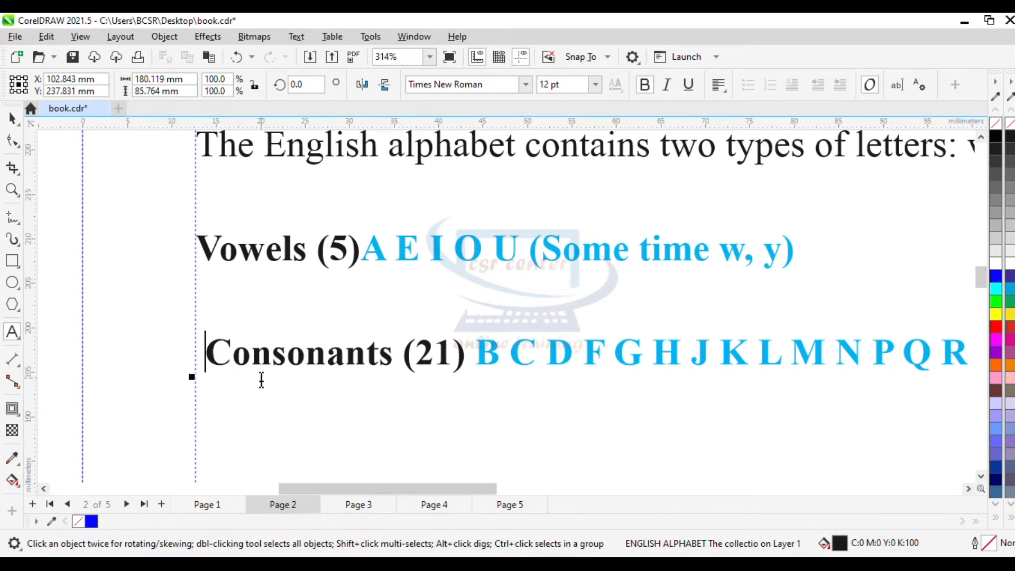
key("BackSpace")
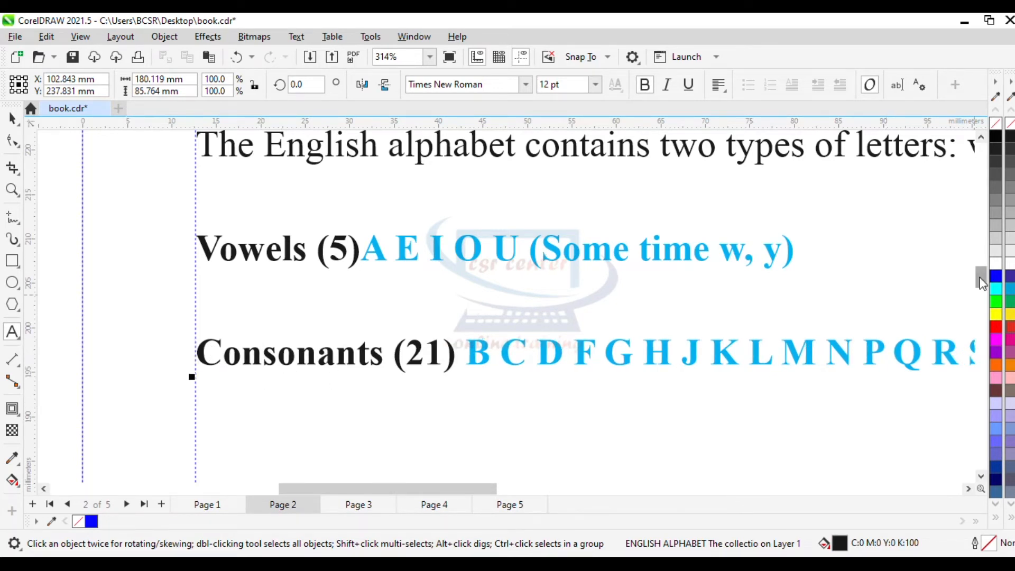
Paste the Grammar and Letters text on a new line below the Consonants line, maintaining fonts and formatting and importing tables as Tables
scroll(981, 286, "down", 2)
scroll(760, 295, "down", 1)
scroll(740, 292, "down", 1)
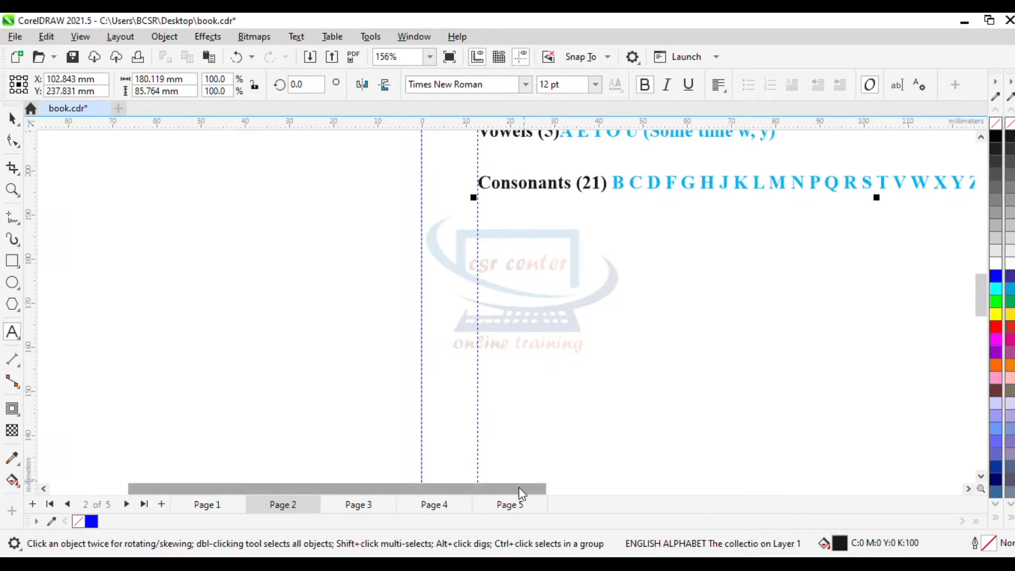
left_click_drag(518, 488, 580, 493)
left_click(698, 392)
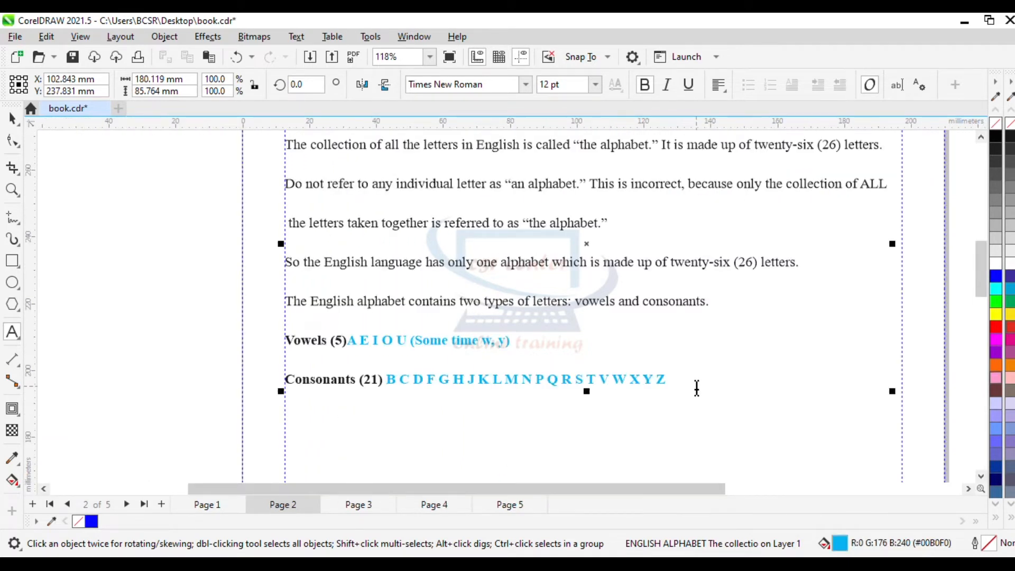
key("Return")
key("ctrl+v")
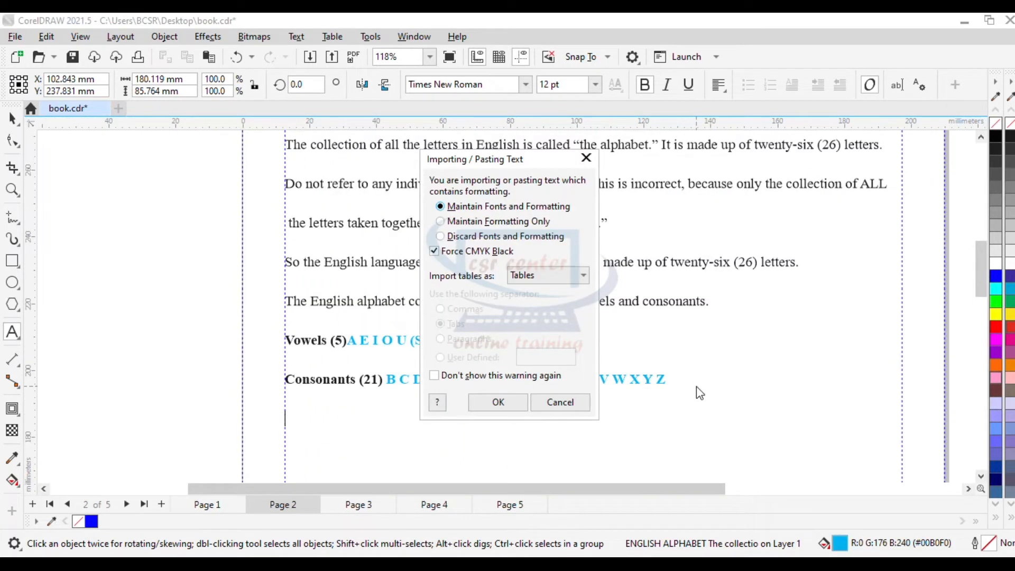
left_click(498, 403)
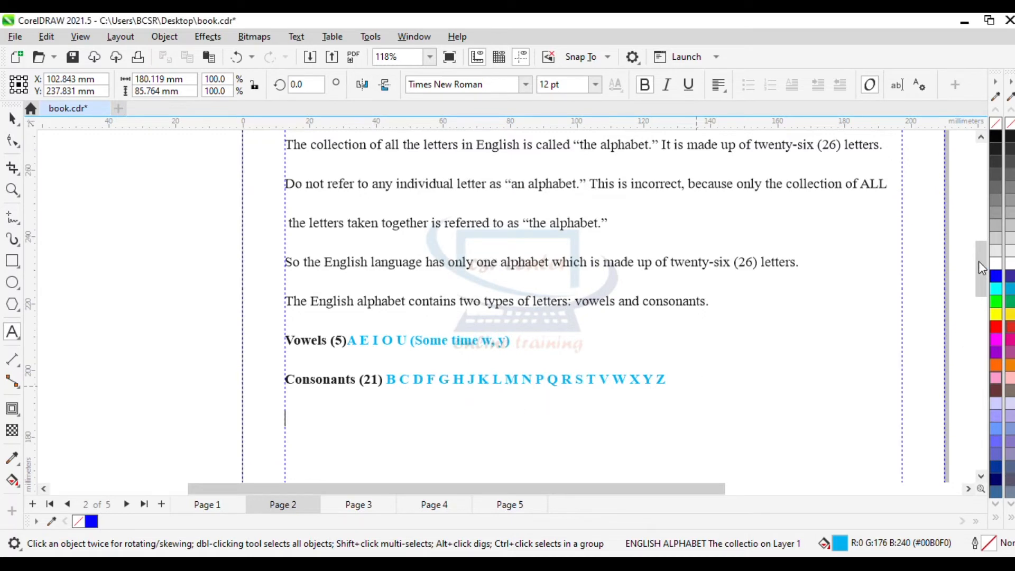
Select all the text in the block and set its font size to 12 pt
left_click(599, 326)
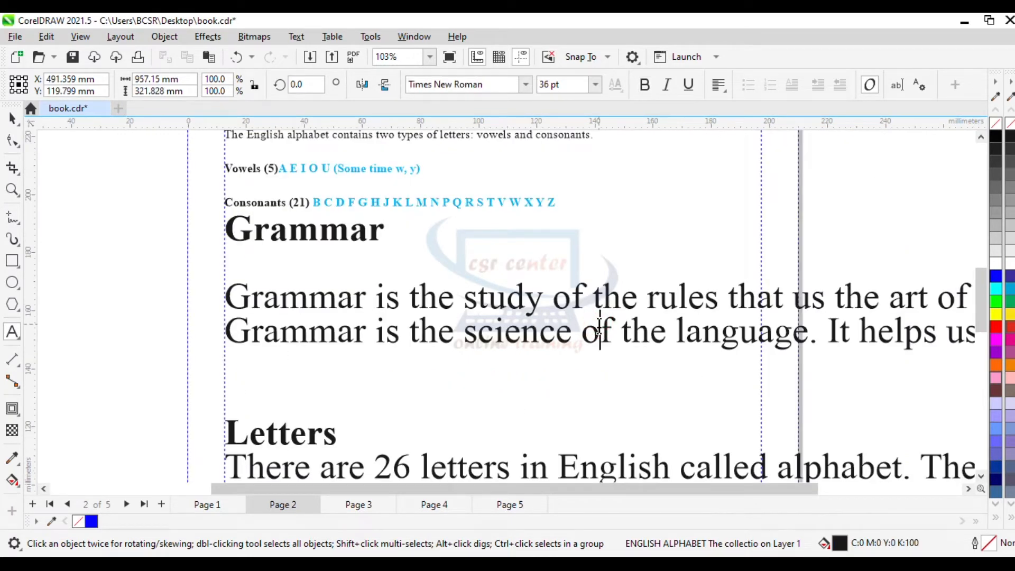
key("ctrl+a")
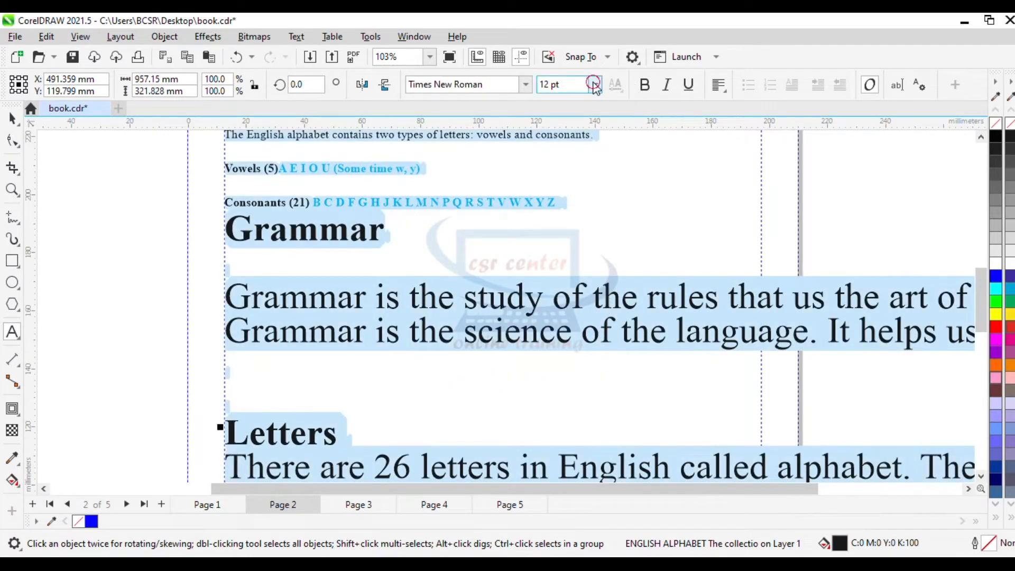
left_click(595, 84)
left_click(551, 192)
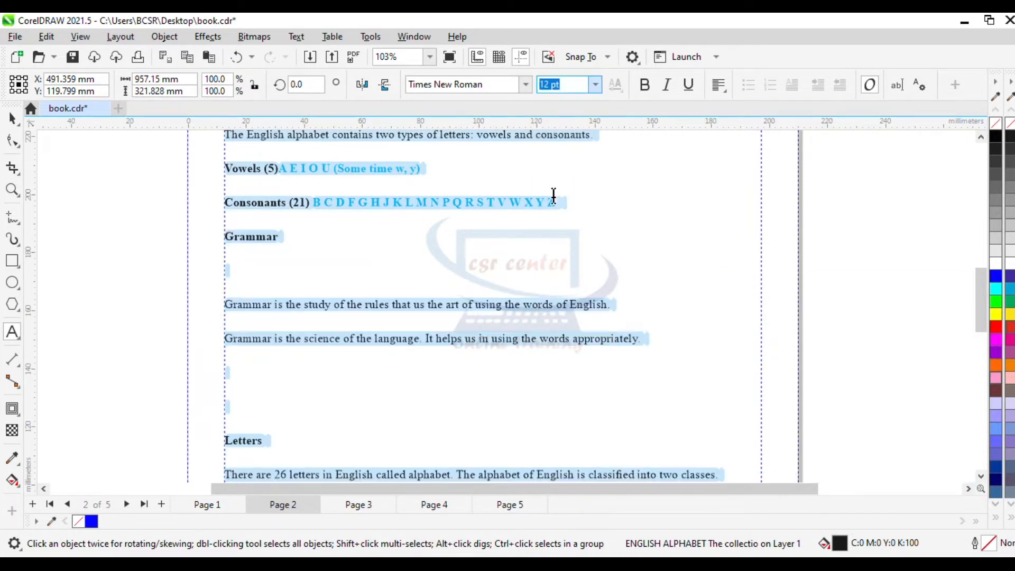
Delete the blank line below the "Grammar" heading and the blank lines above the "Letters" heading
left_click(275, 273)
scroll(285, 272, "up", 1)
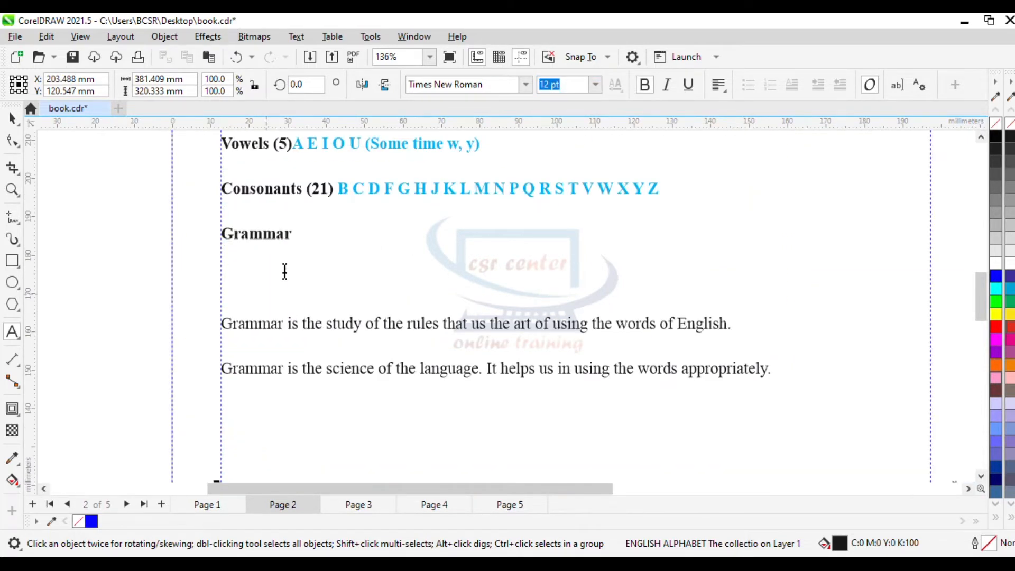
left_click(309, 239)
key("Delete")
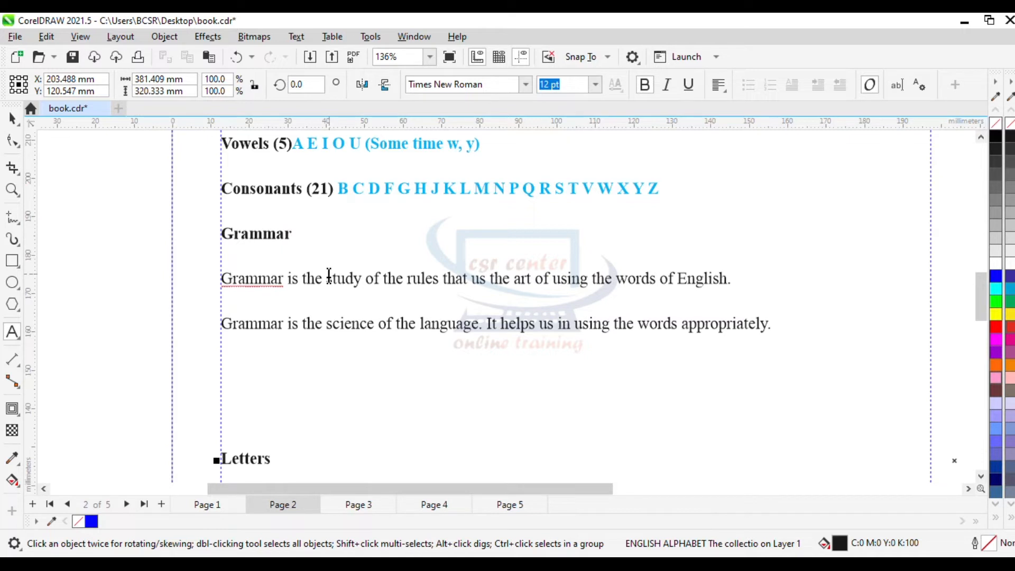
left_click(234, 345)
left_click(782, 326)
key("Delete")
key("Delete")
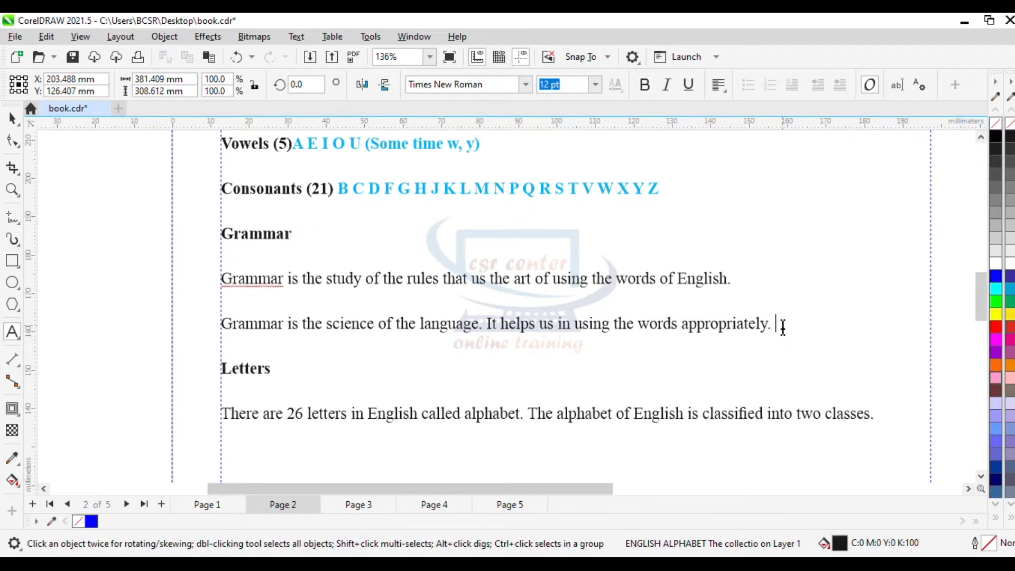
Paste the text beginning "The U in university is pronounced" on a new line below the "vowels (a, e, i, o u.)" line
left_click_drag(980, 302, 979, 312)
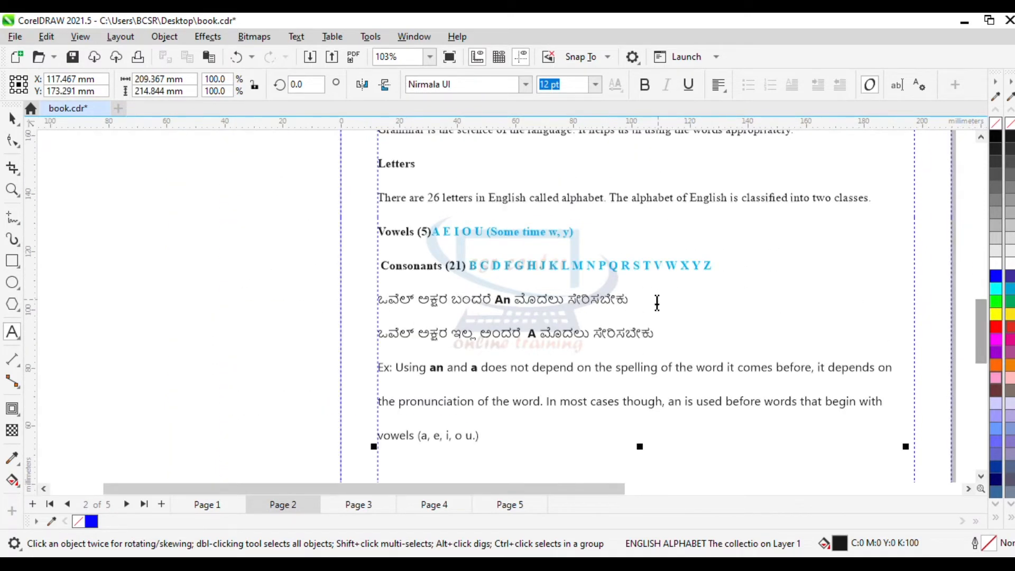
key("F4")
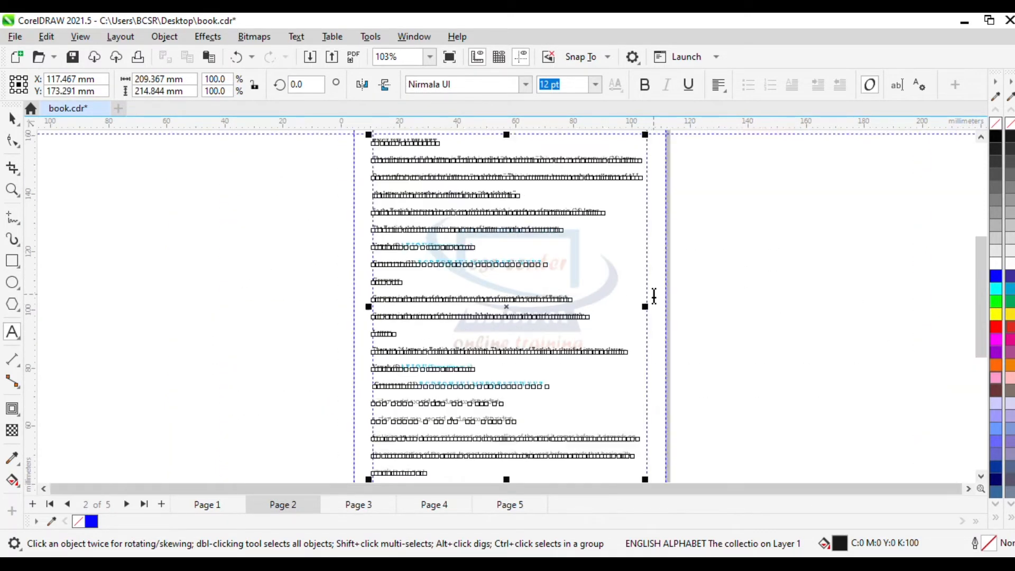
left_click_drag(980, 313, 982, 348)
left_click(869, 347)
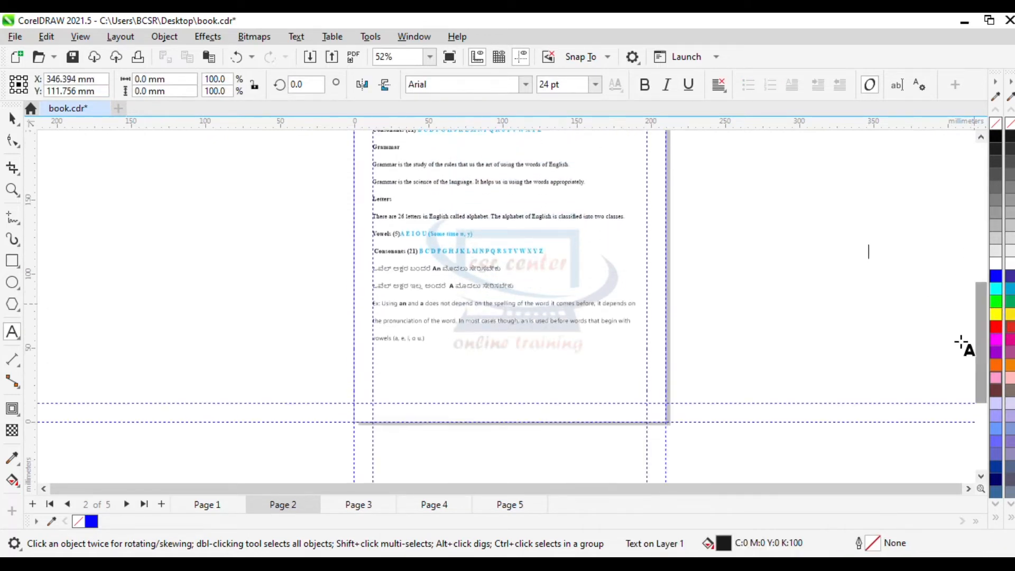
scroll(426, 287, "up", 1)
scroll(420, 341, "up", 2)
left_click(431, 370)
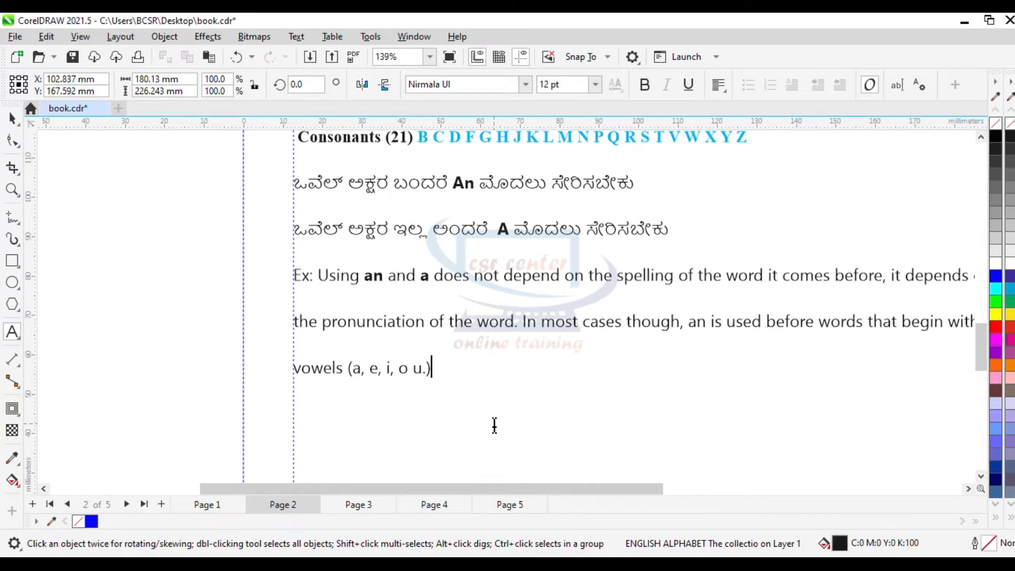
key("ctrl+v")
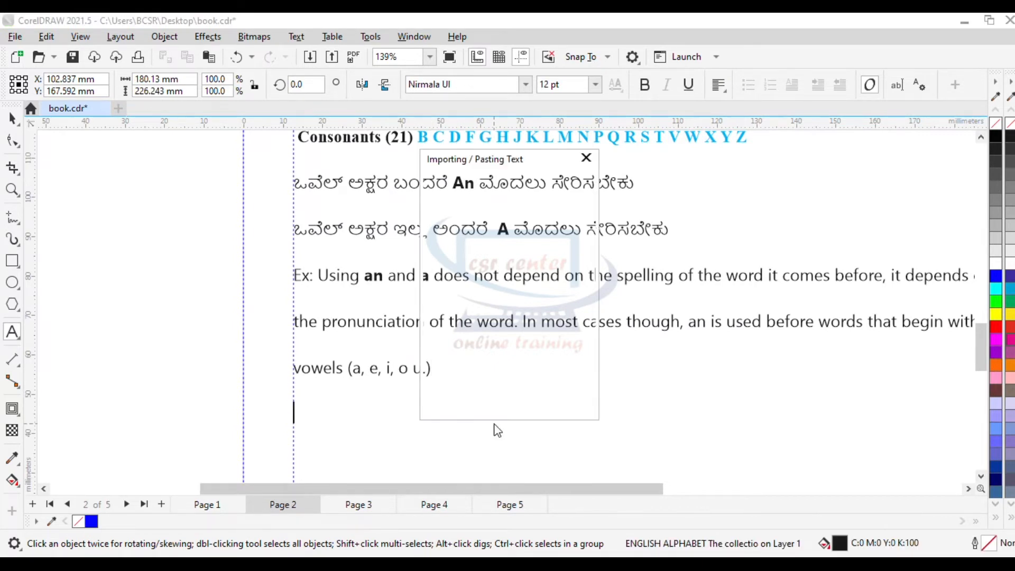
left_click(497, 403)
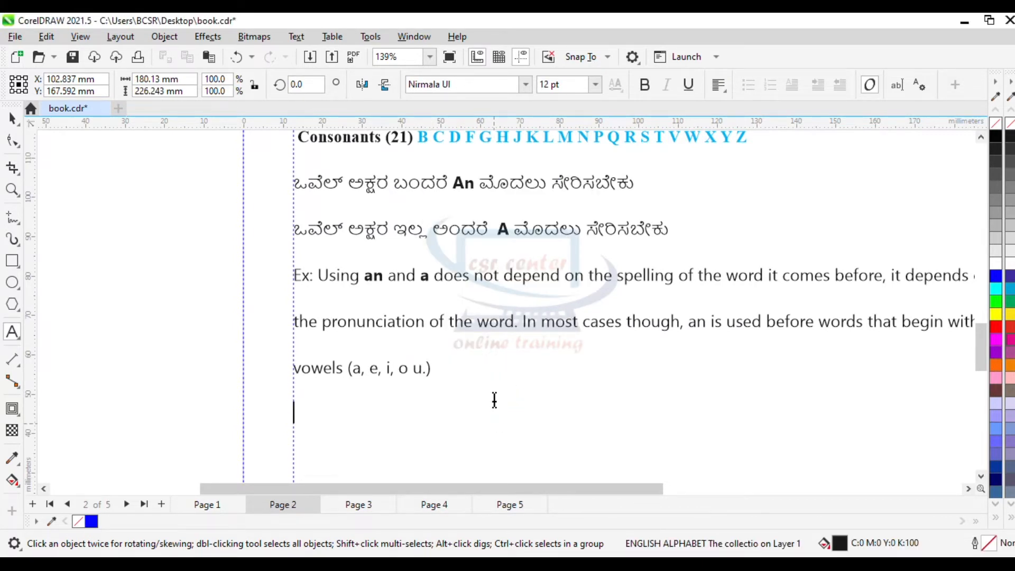
Set the font size of all the text, including the newly pasted university paragraph, to 12 pt
left_click(567, 407)
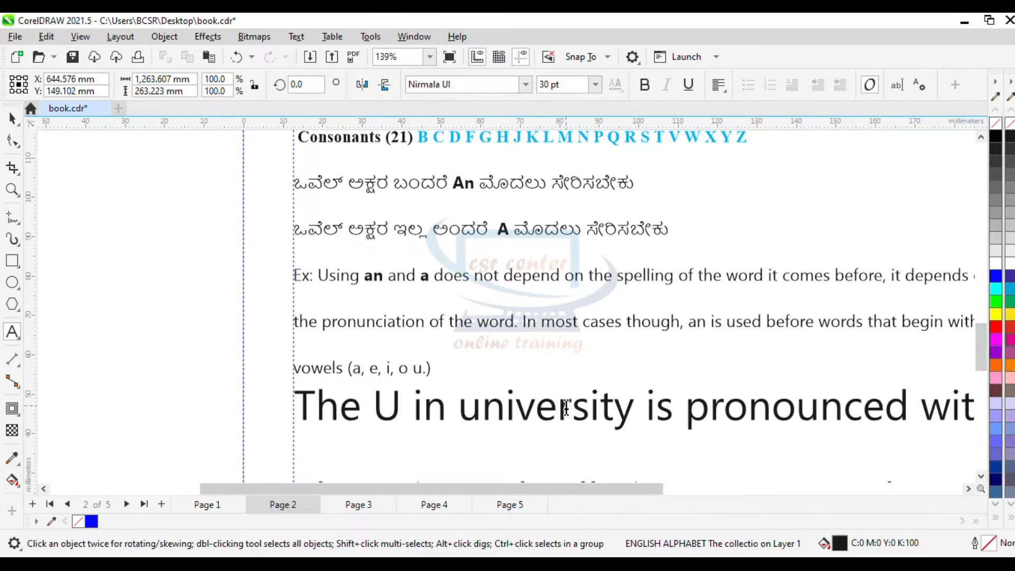
key("ctrl+a")
left_click(595, 85)
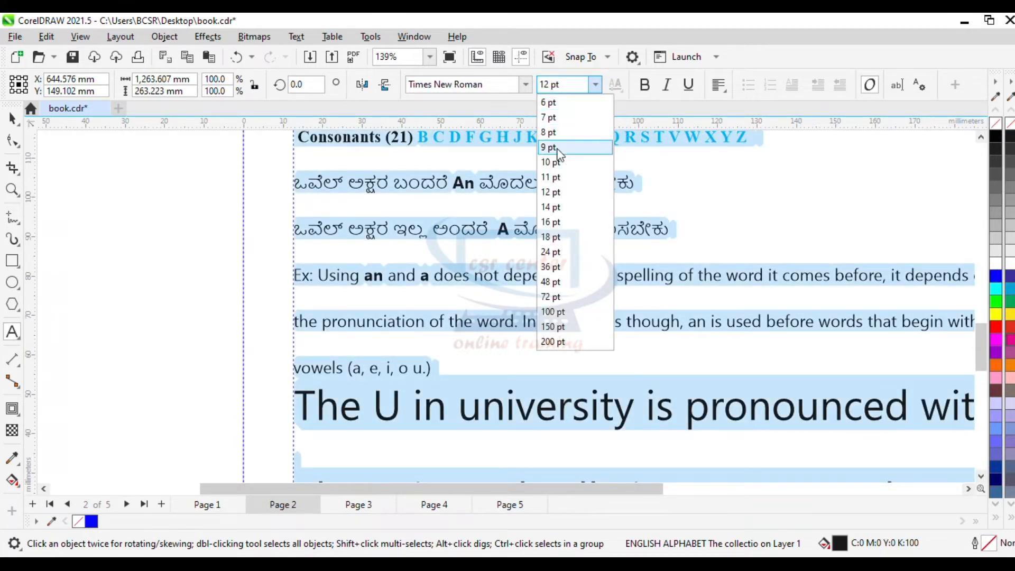
left_click(551, 192)
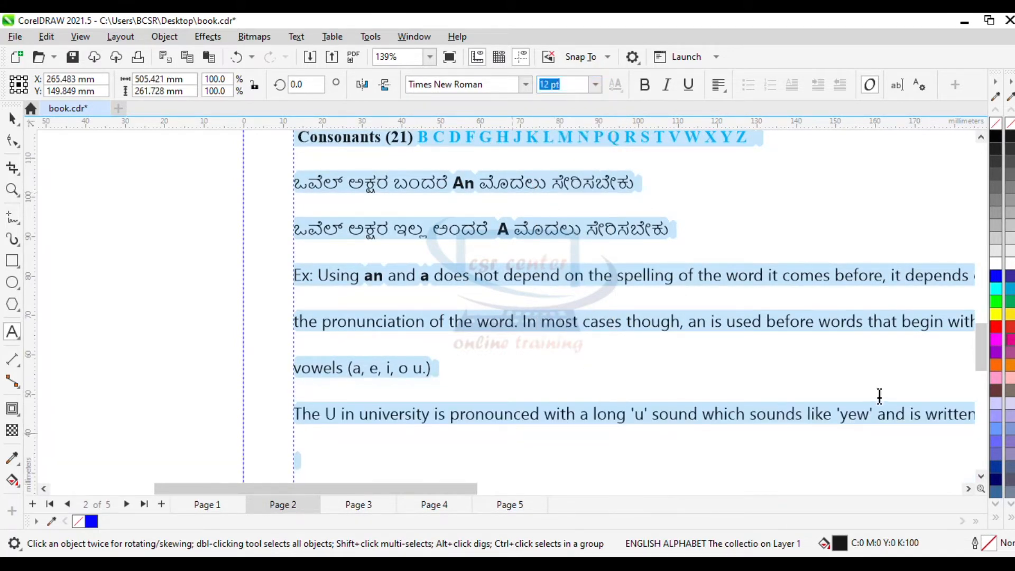
Break the "The U in university" paragraph after "written as j" and after "like one in" so it fits within the margin guidelines
left_click_drag(977, 357, 979, 365)
scroll(250, 439, "down", 1)
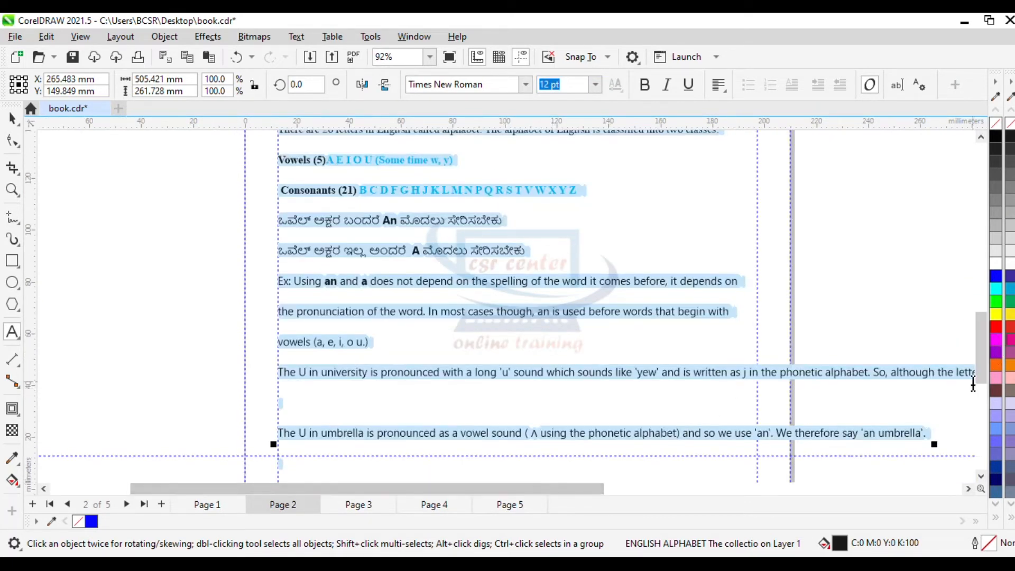
left_click(749, 373)
key("Return")
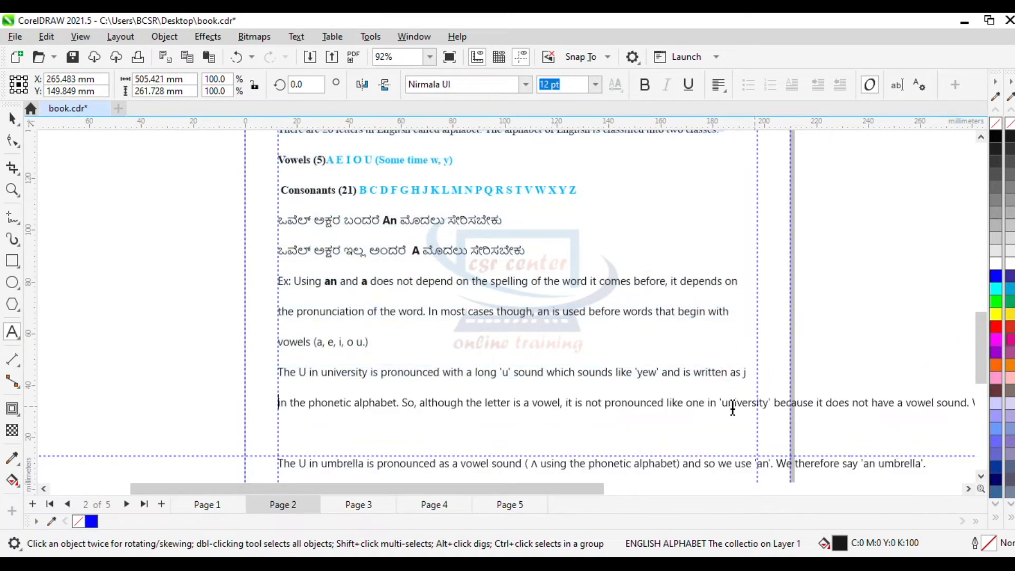
left_click(720, 404)
key("Return")
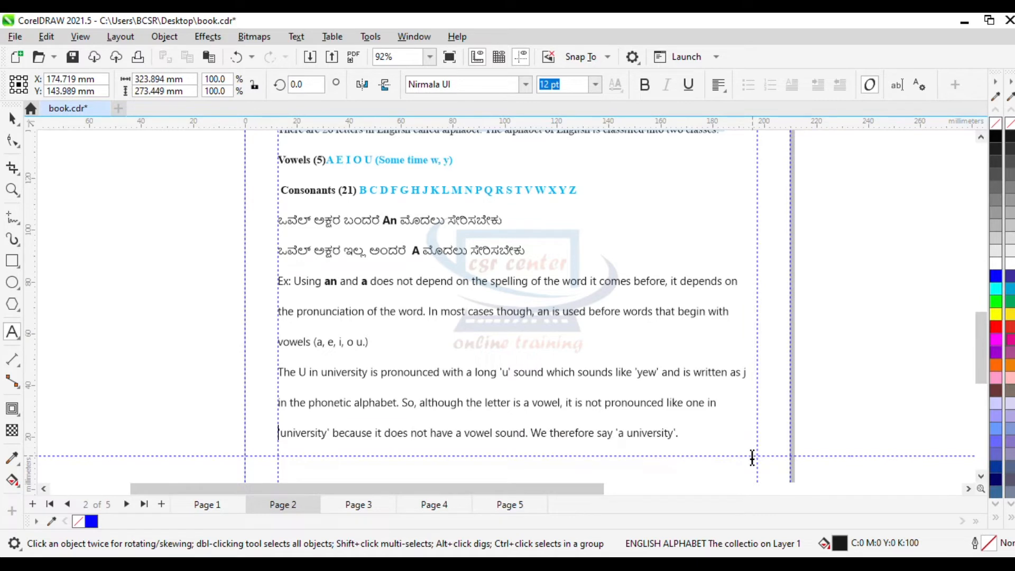
Delete the "The U in umbrella" sentence that falls below the bottom margin and deselect the text block
left_click_drag(975, 344, 983, 376)
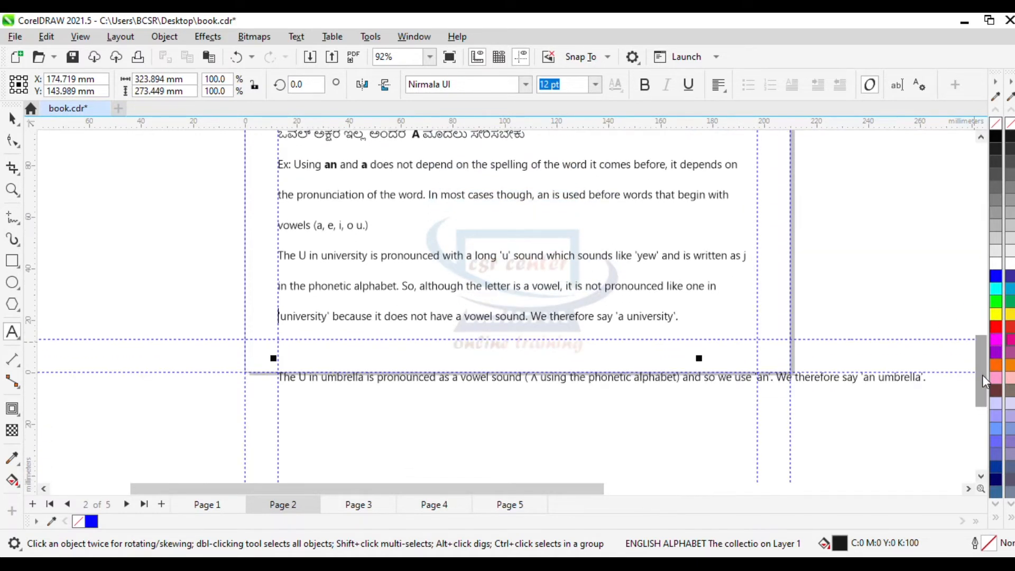
scroll(295, 306, "up", 2)
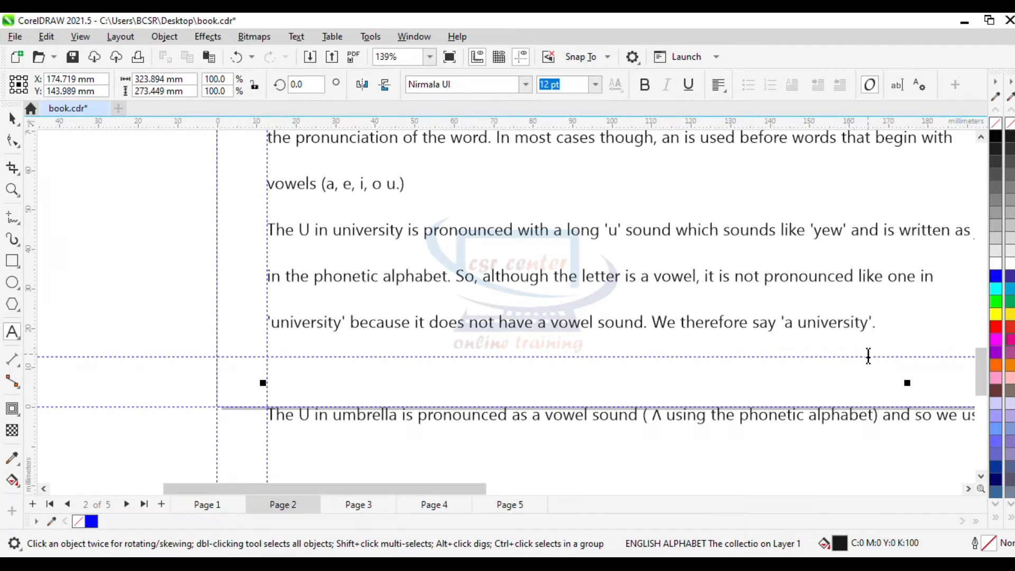
left_click_drag(269, 414, 601, 417)
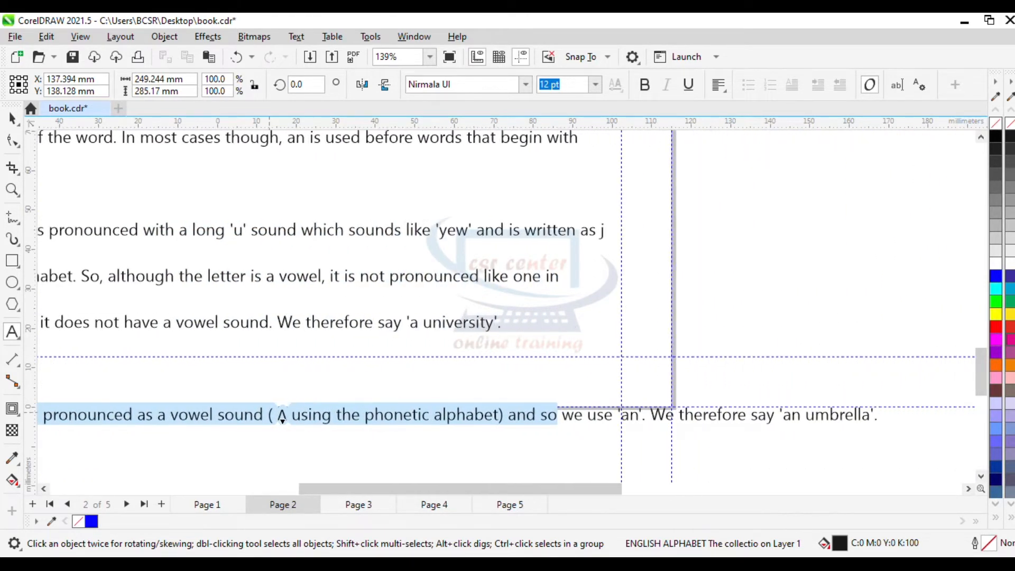
key("Delete")
key("F4")
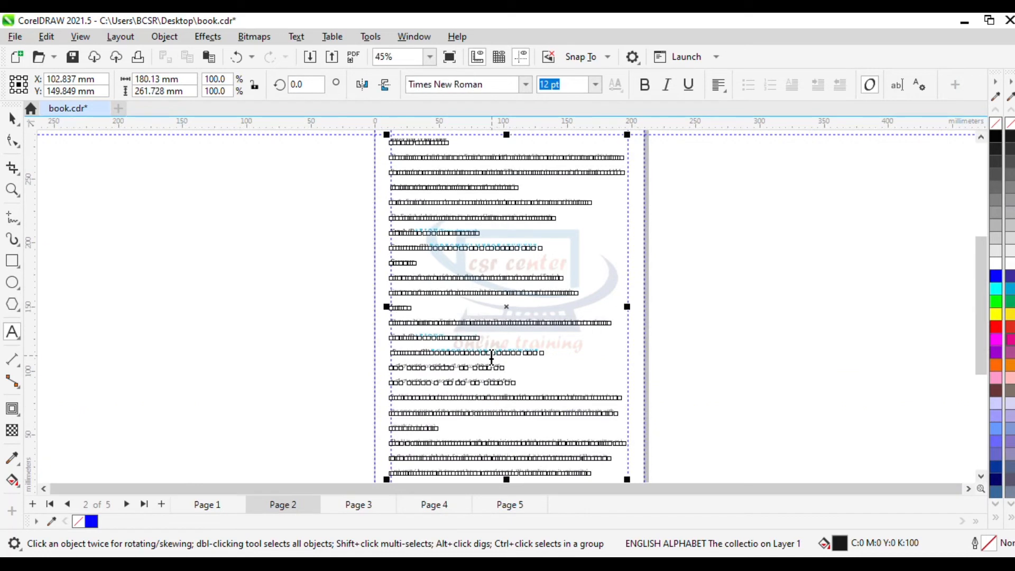
left_click(12, 119)
left_click(177, 300)
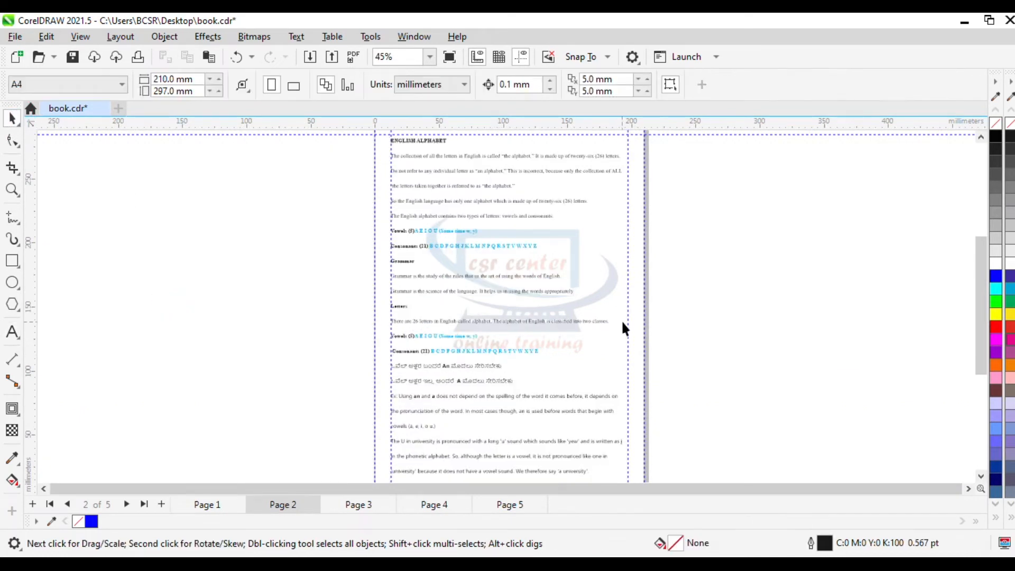
Set the whole text block on Page 2 to Times New Roman at 12 pt
left_click_drag(983, 304, 983, 307)
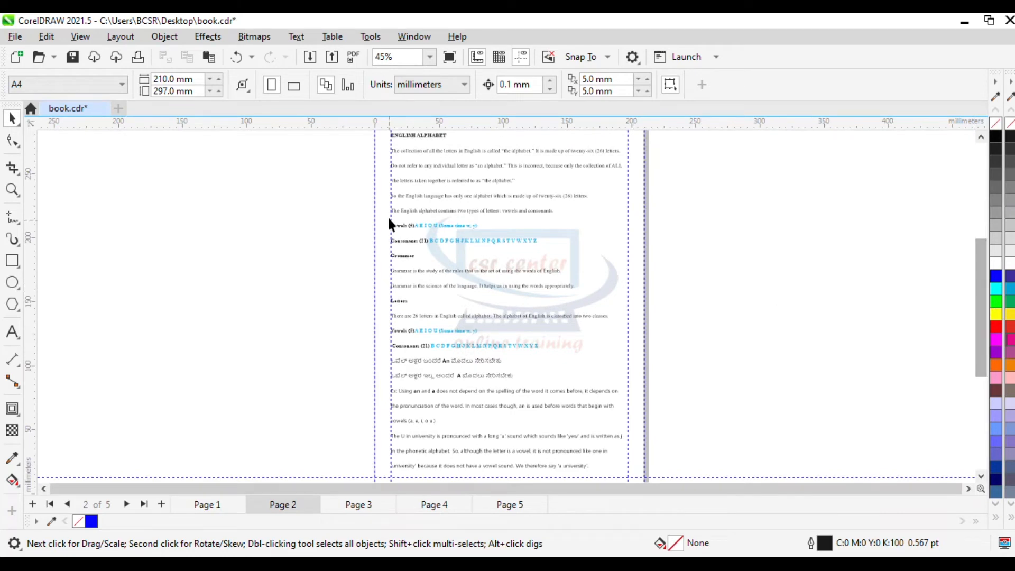
scroll(384, 192, "up", 1)
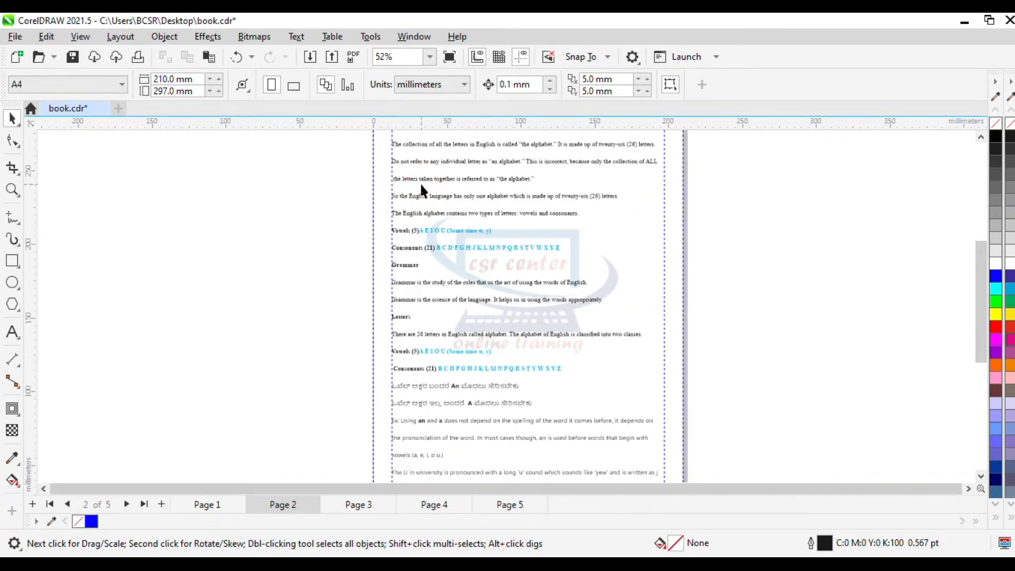
left_click(422, 186)
scroll(437, 231, "up", 6)
left_click(526, 84)
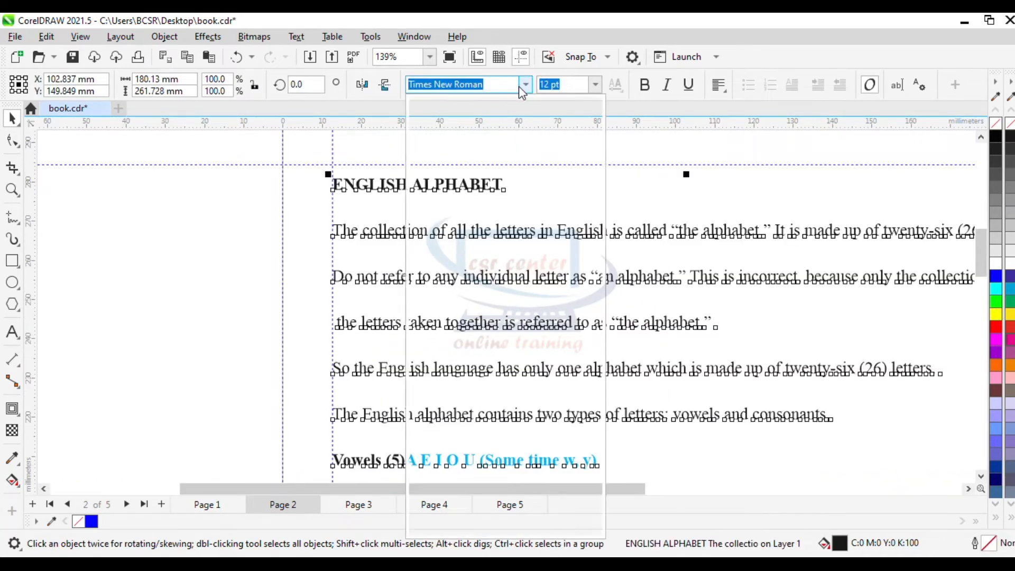
left_click(452, 229)
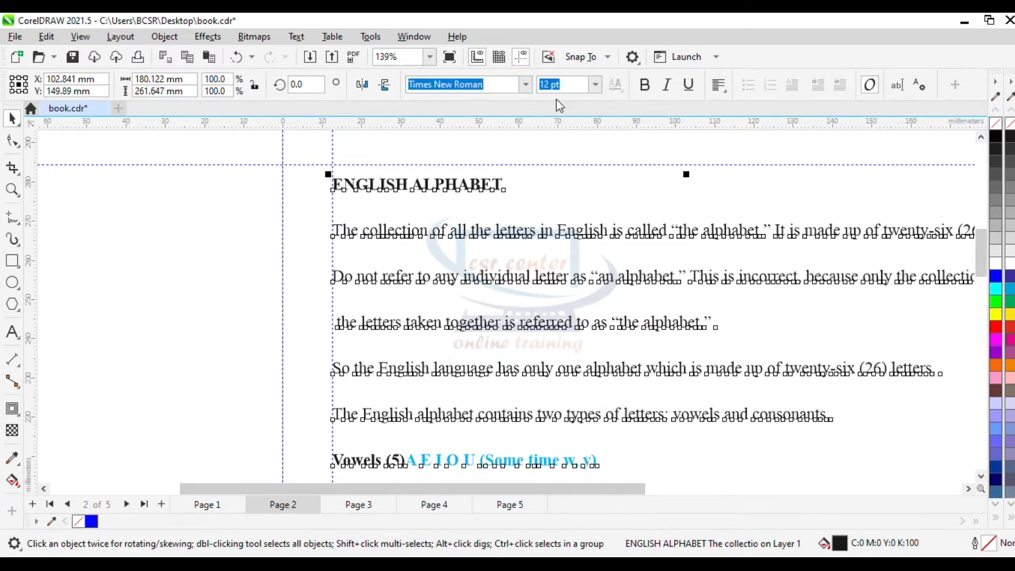
left_click(595, 85)
left_click(553, 191)
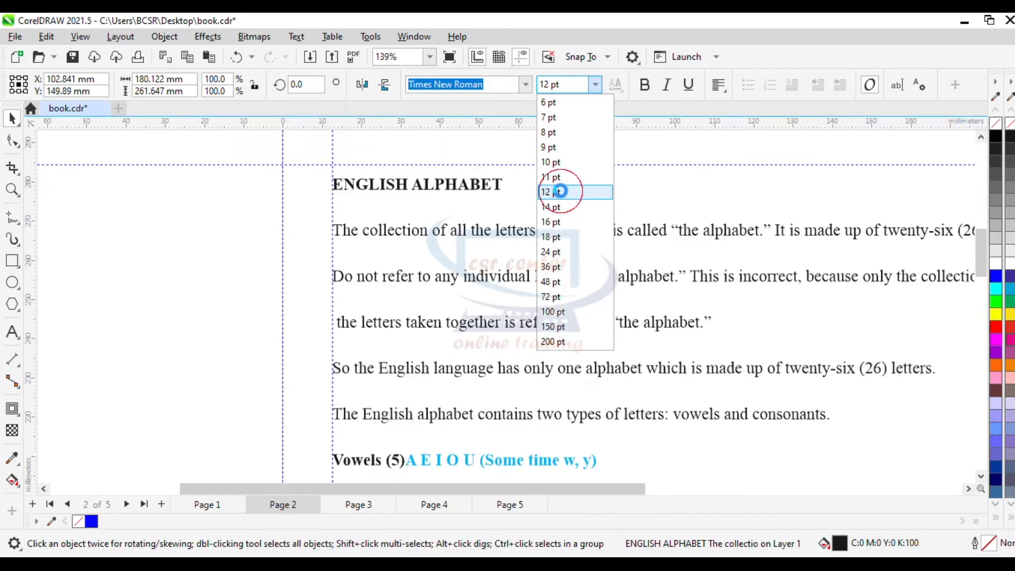
Set the font size of the "ENGLISH ALPHABET" heading to 14 pt
left_click(466, 183)
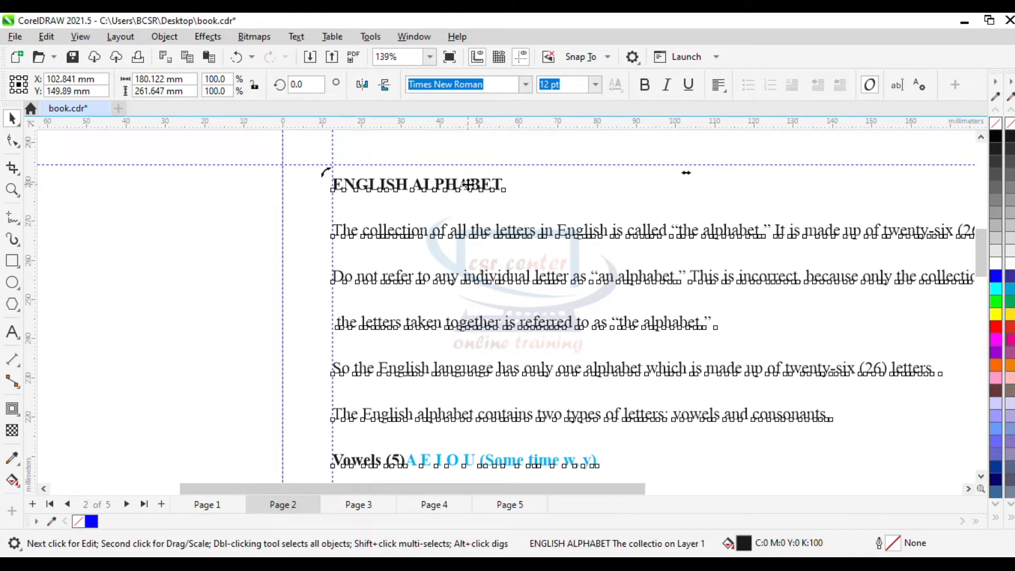
left_click(467, 183)
left_click_drag(503, 184, 337, 186)
left_click(596, 85)
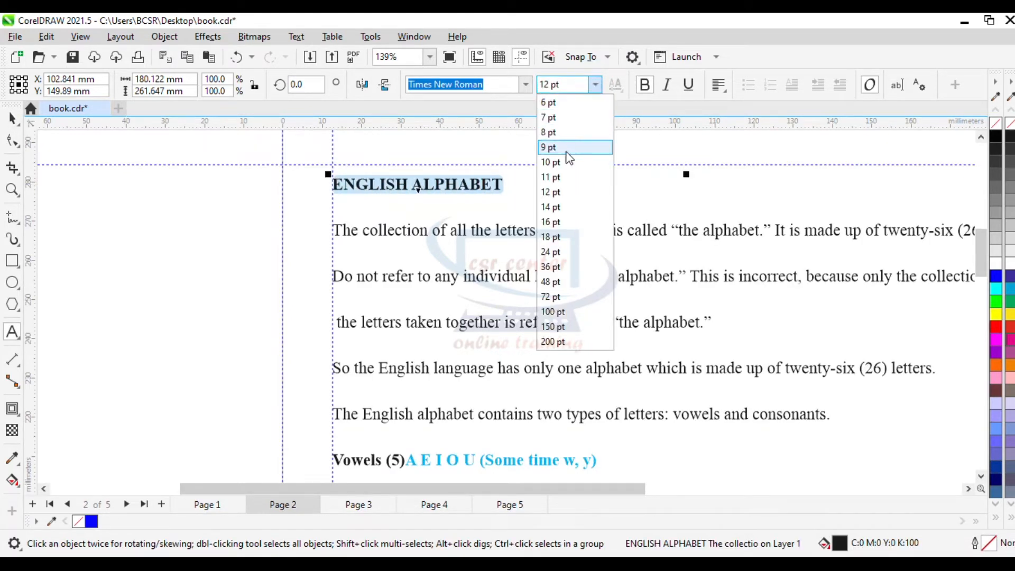
left_click(552, 208)
Set the first "Vowels (5)" label to 14 pt and insert space between it and the vowel letters
scroll(947, 254, "down", 3)
left_click_drag(333, 309, 405, 311)
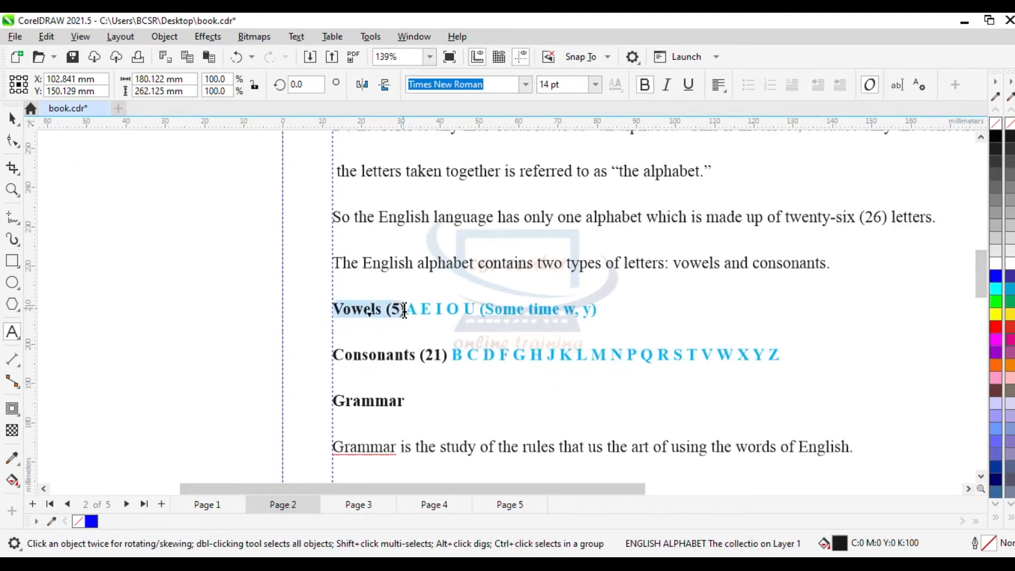
left_click(596, 85)
left_click(552, 206)
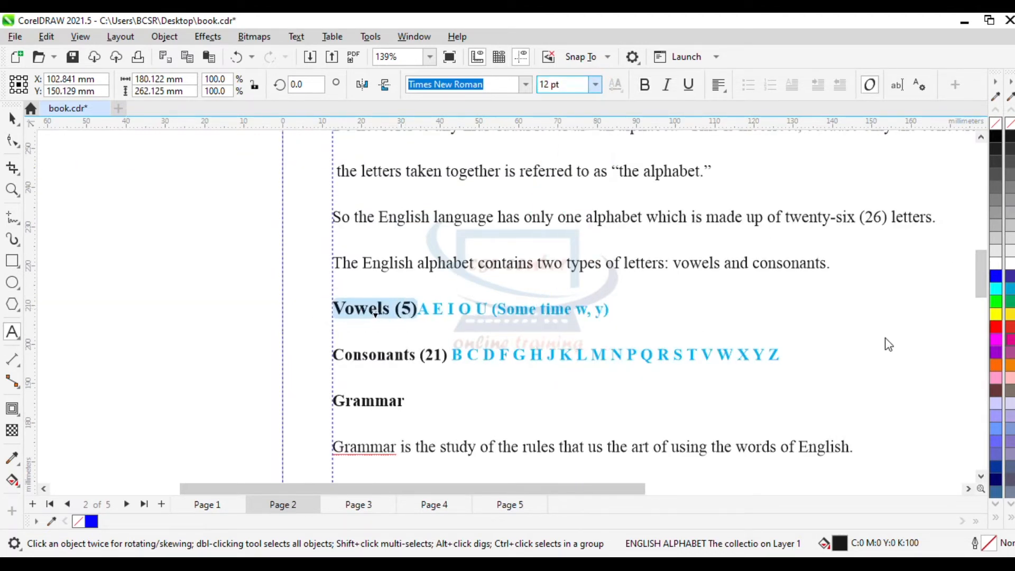
left_click(417, 309)
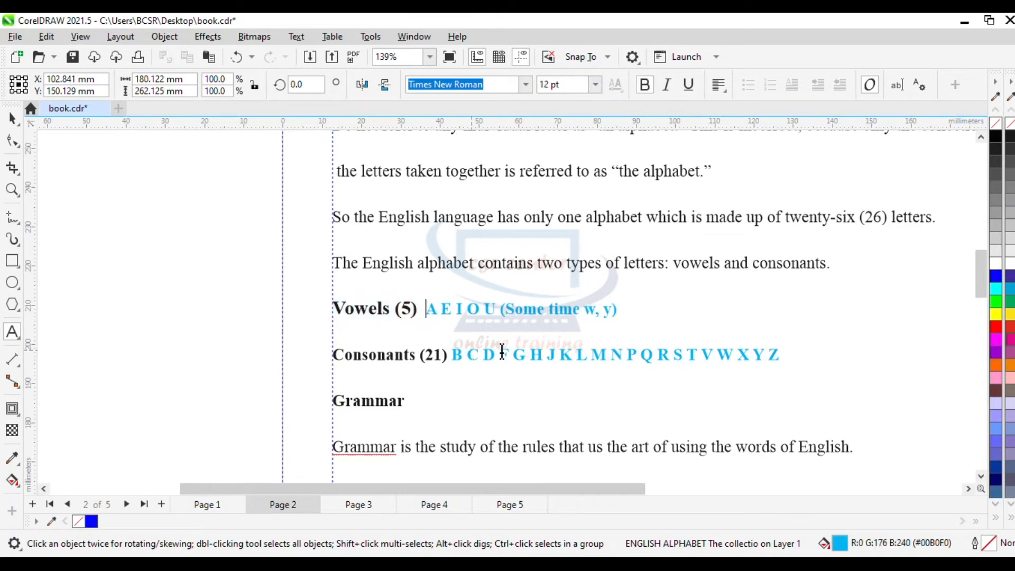
Set the first "Consonants (21)" label to 14 pt
left_click_drag(981, 275, 982, 295)
left_click_drag(333, 202, 448, 203)
left_click(595, 84)
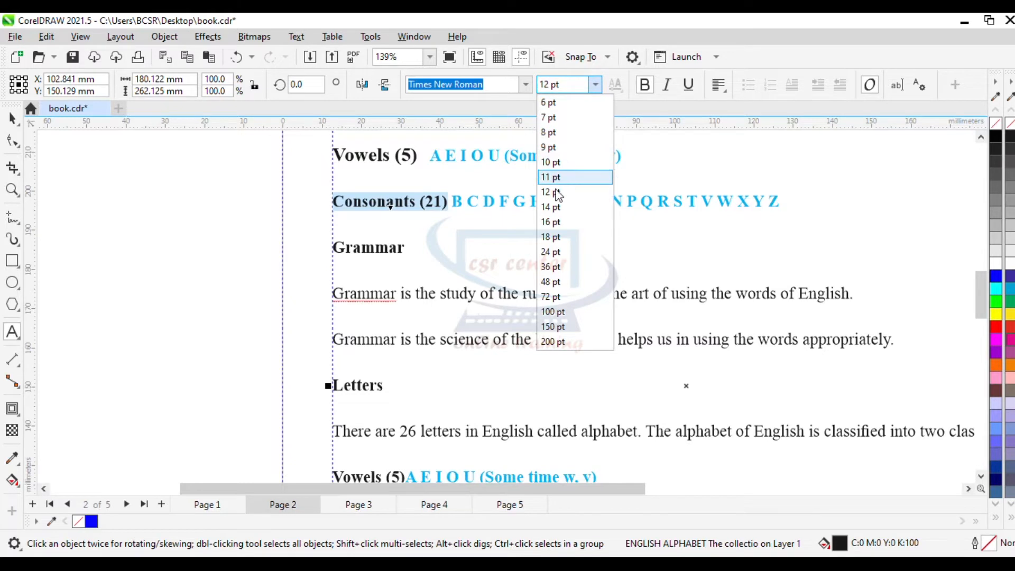
left_click(560, 205)
Set the "Grammar" and "Letters" headings to 14 pt
left_click_drag(320, 244, 418, 248)
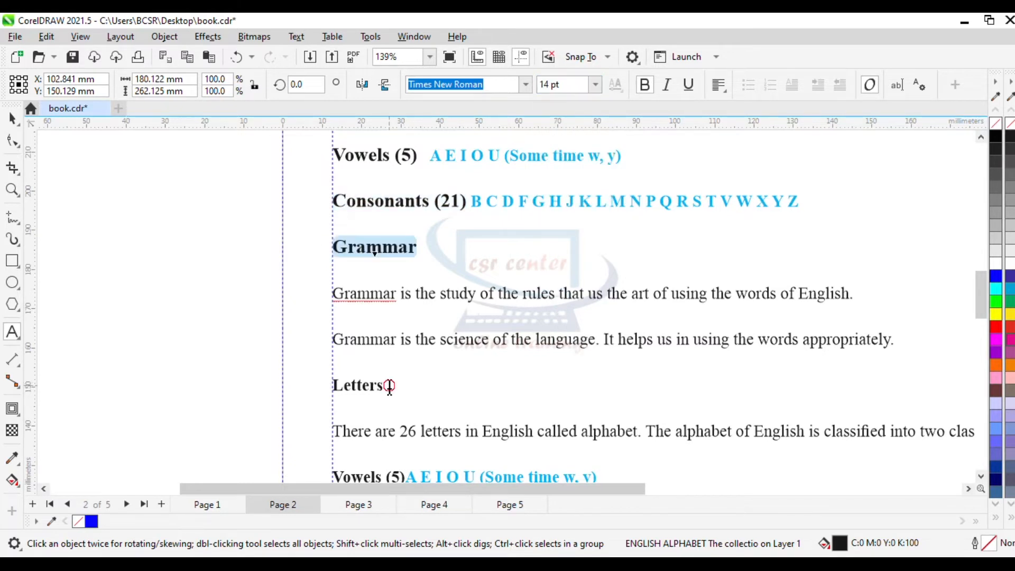
left_click_drag(390, 388, 344, 388)
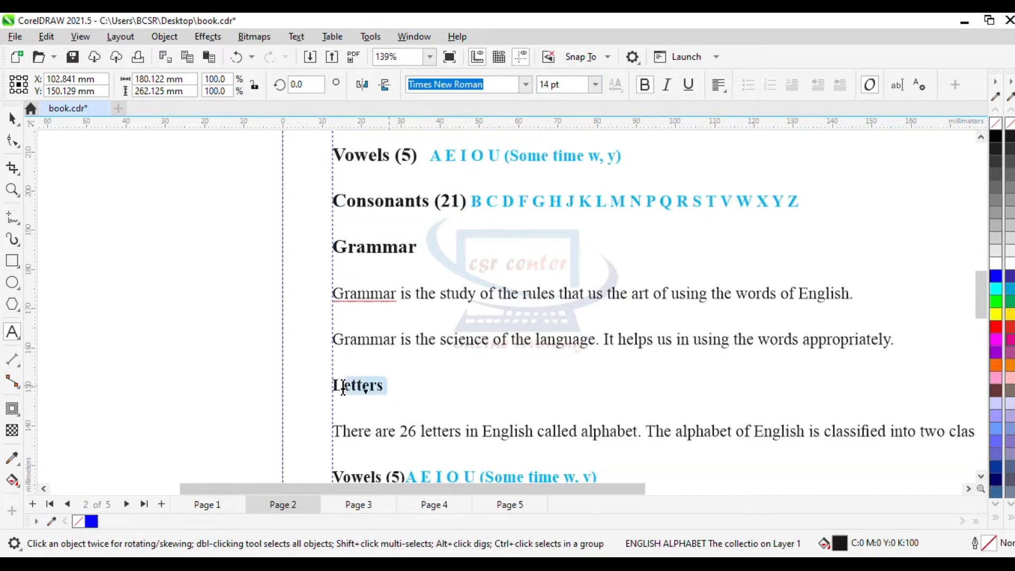
left_click(596, 84)
left_click(563, 209)
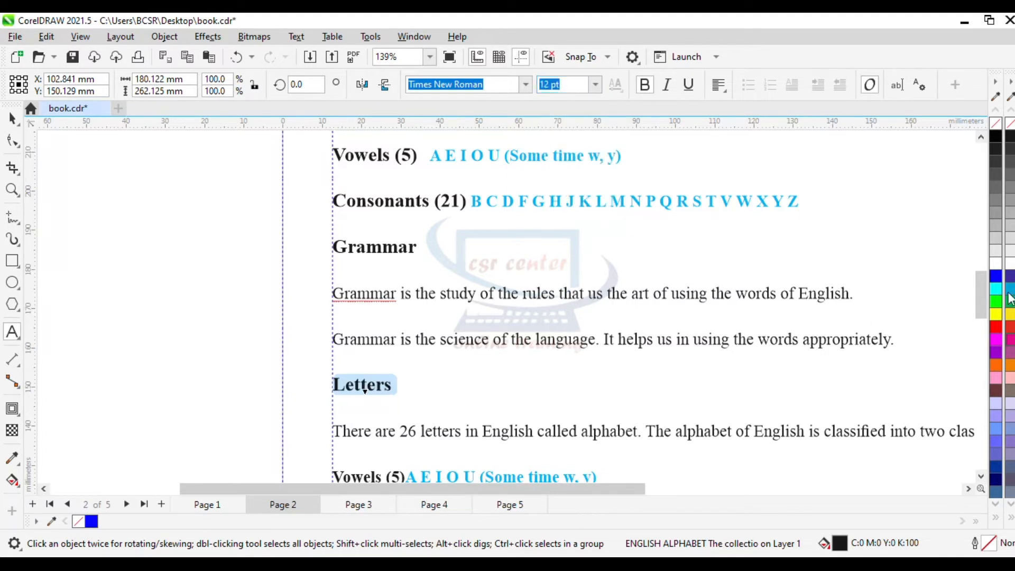
scroll(444, 297, "down", 3)
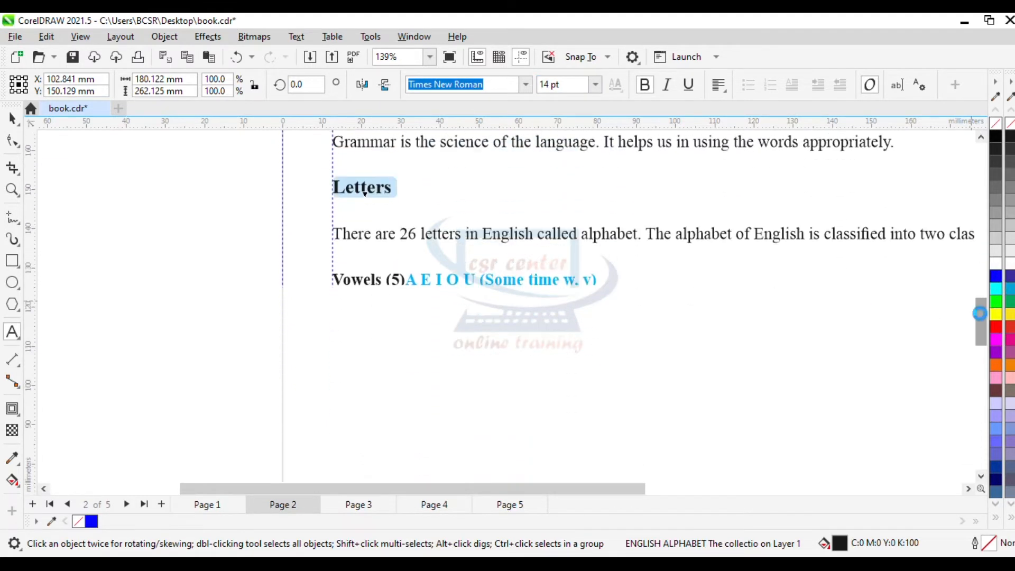
left_click(408, 281)
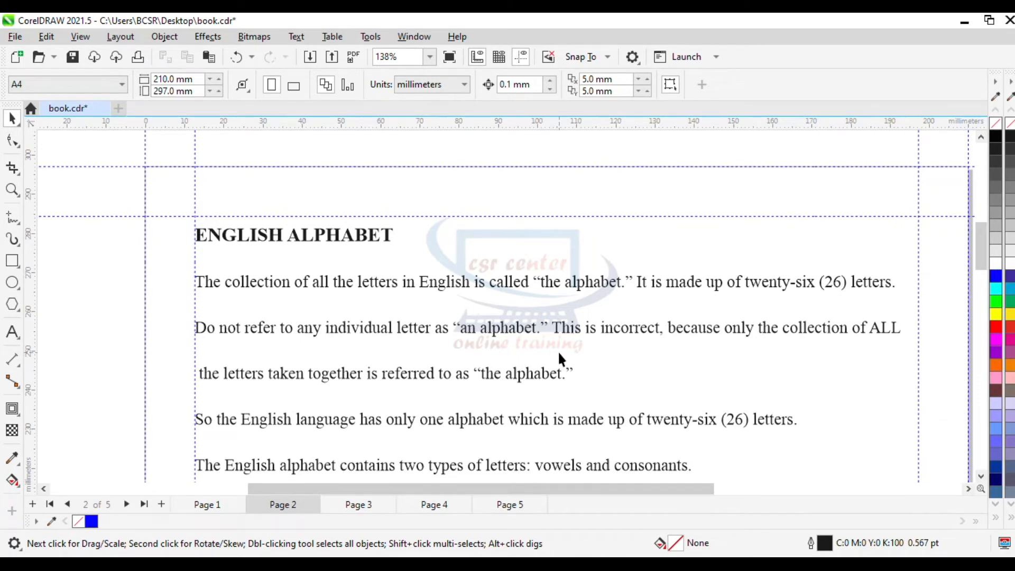
scroll(254, 225, "up", 2)
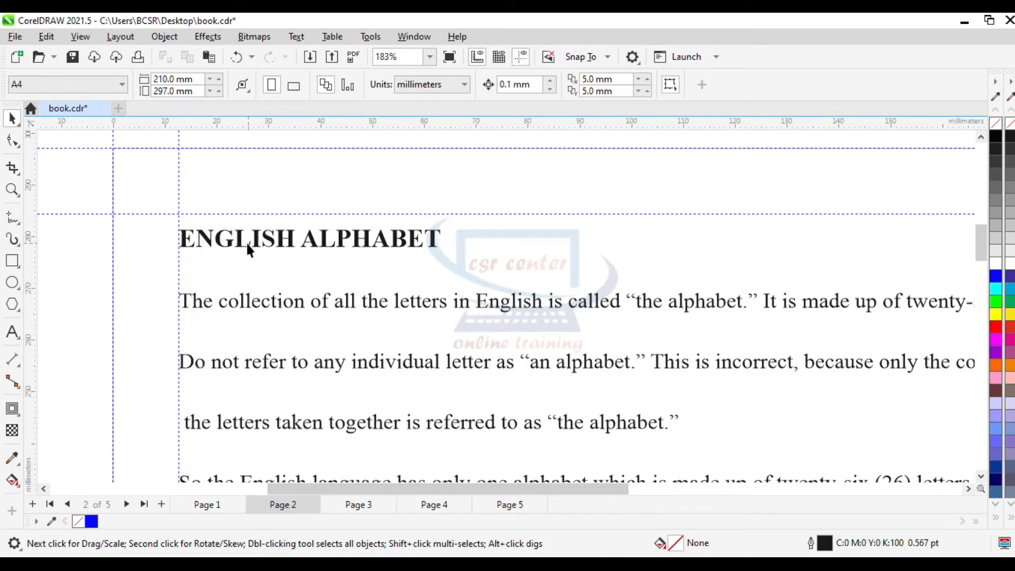
scroll(515, 316, "down", 2)
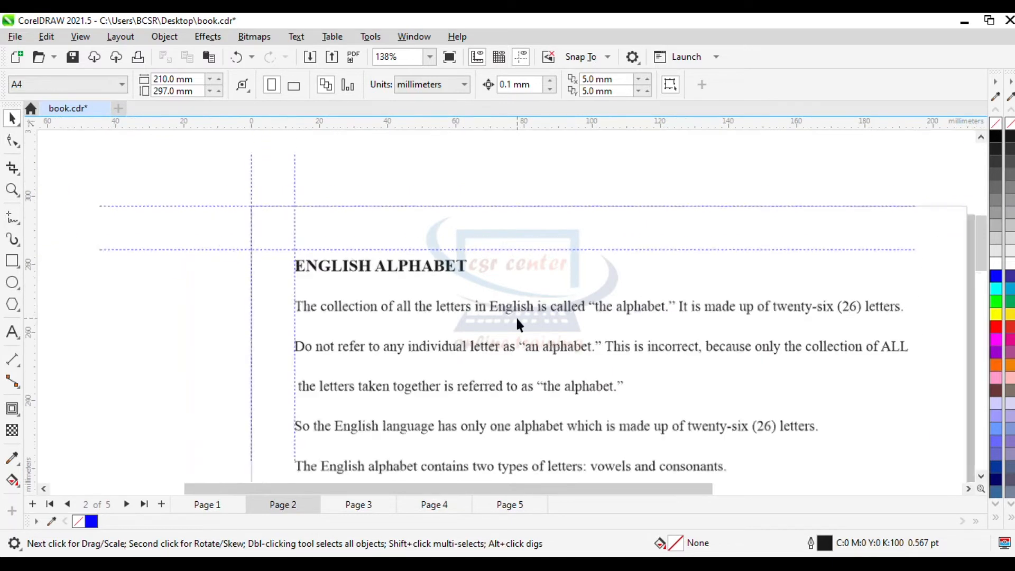
Remove the extra leading space before the line "the letters taken together is referred to as" on page 2
left_click(983, 255)
left_click_drag(984, 256, 984, 267)
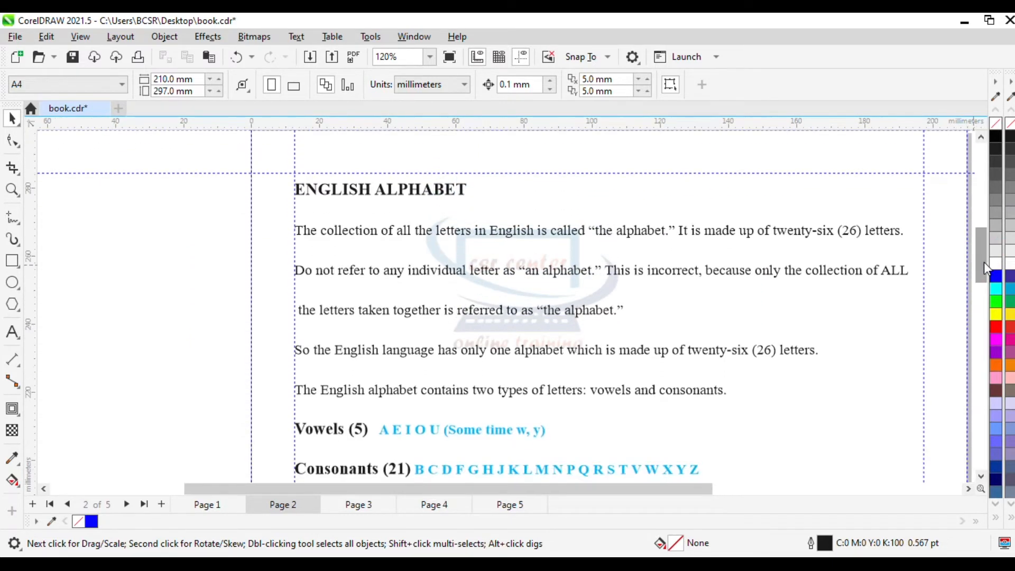
double_click(298, 309)
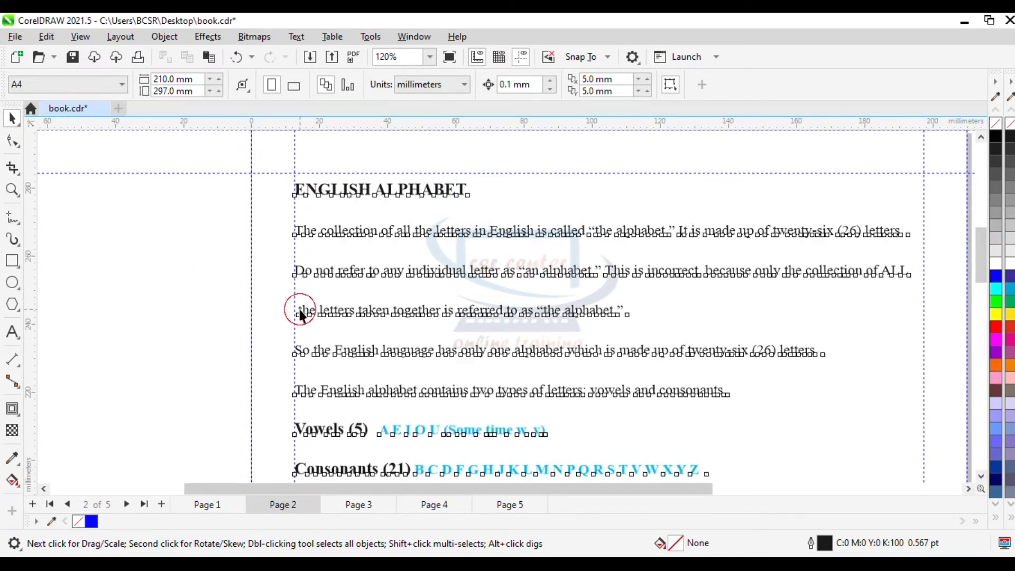
scroll(302, 315, "up", 5)
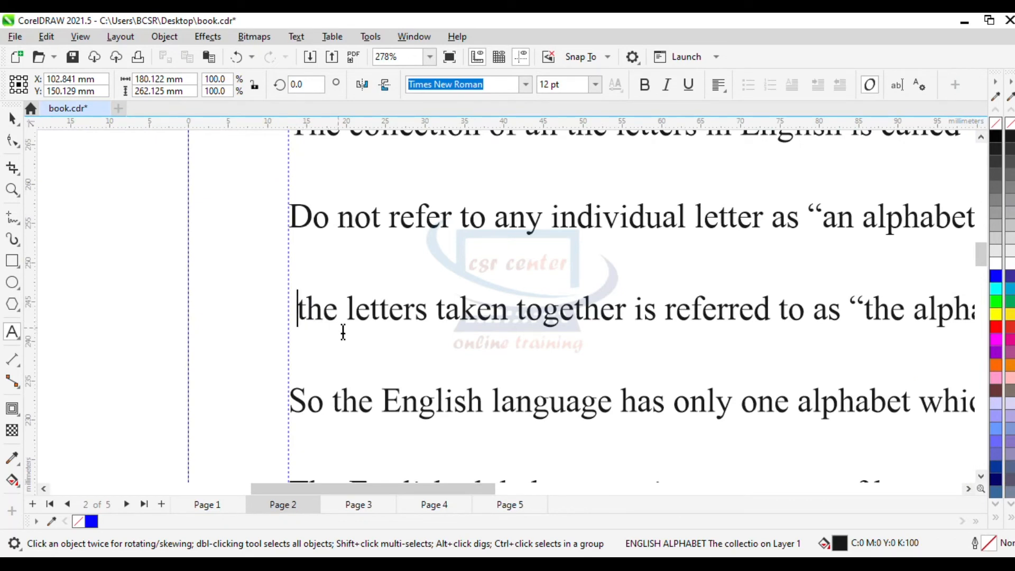
key("BackSpace")
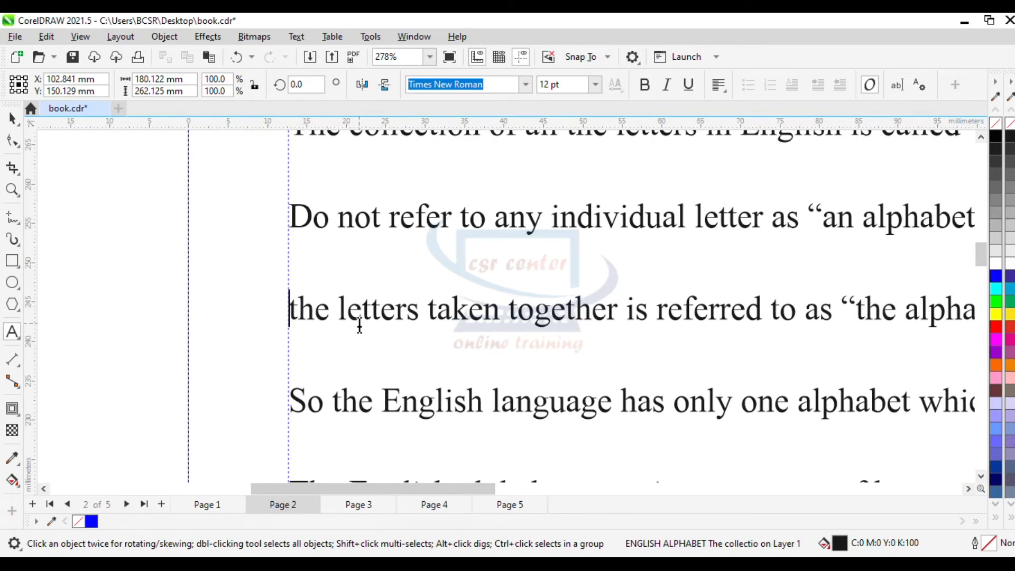
Review the formatted text down page 2, deselect it, look at pages 3, 4 and 5, and return to page 2
scroll(904, 290, "down", 3)
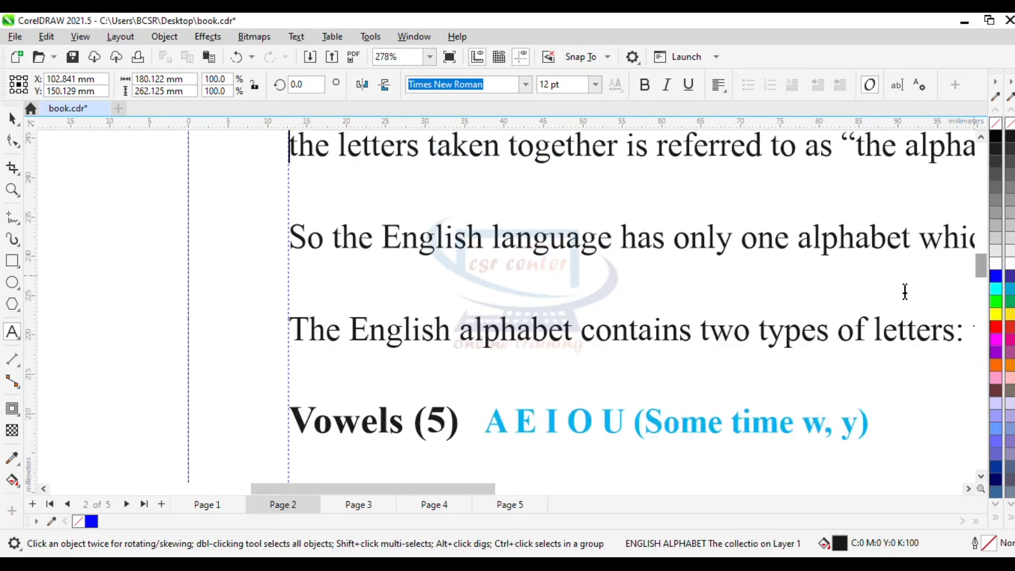
scroll(526, 356, "down", 3)
scroll(508, 478, "down", 1)
left_click_drag(985, 265, 982, 283)
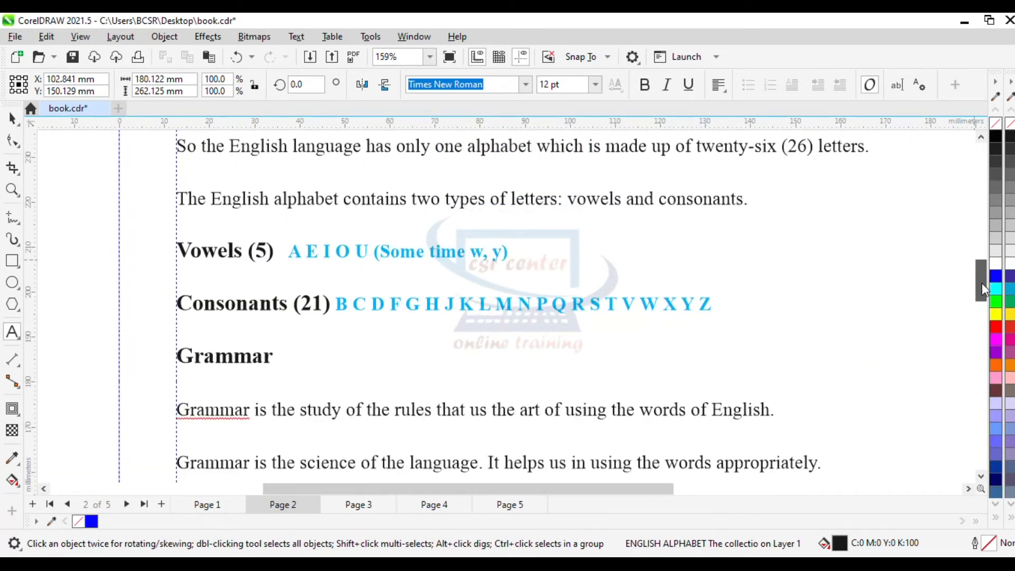
left_click_drag(982, 284, 983, 305)
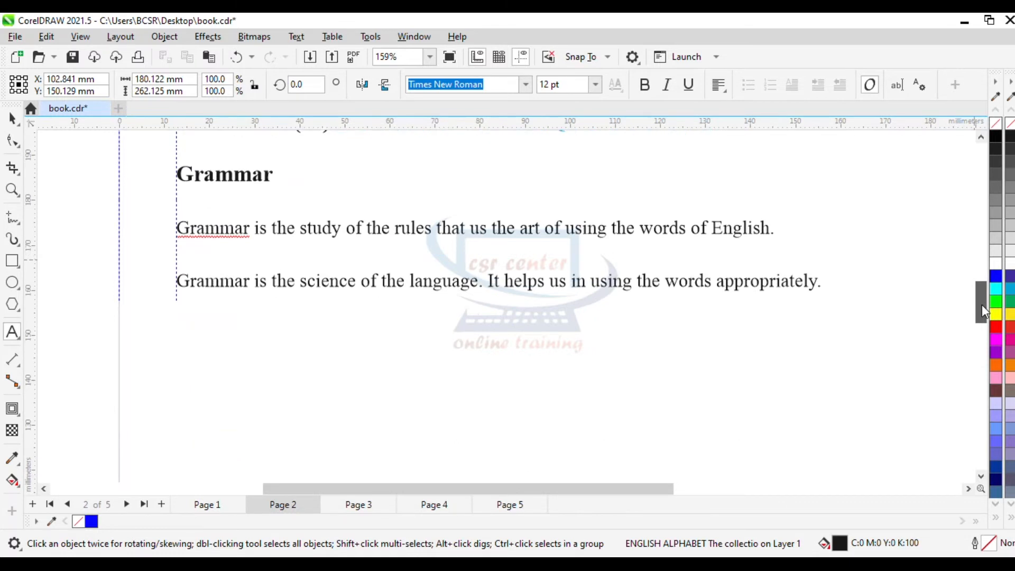
left_click_drag(979, 304, 983, 336)
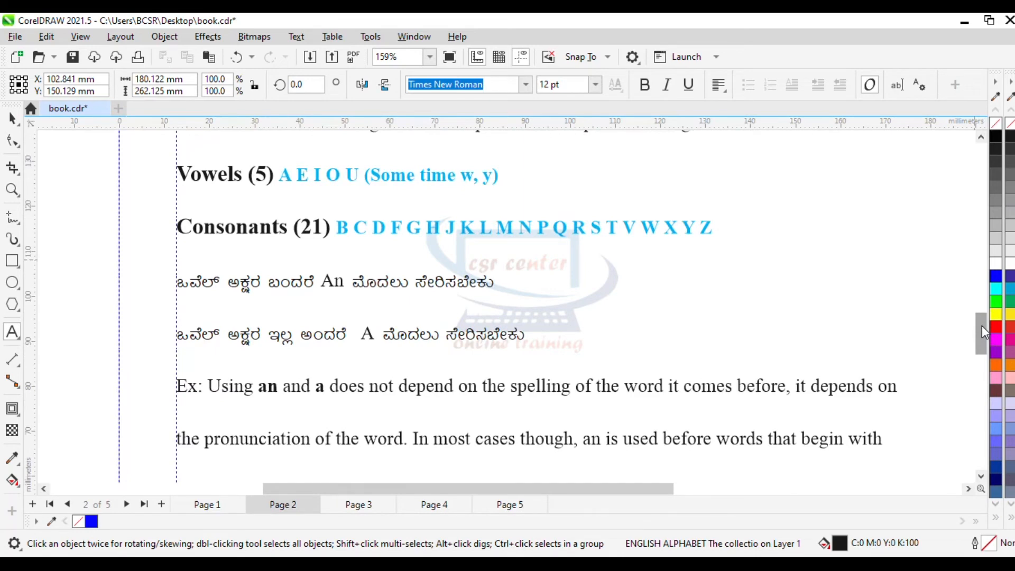
left_click_drag(983, 332, 981, 295)
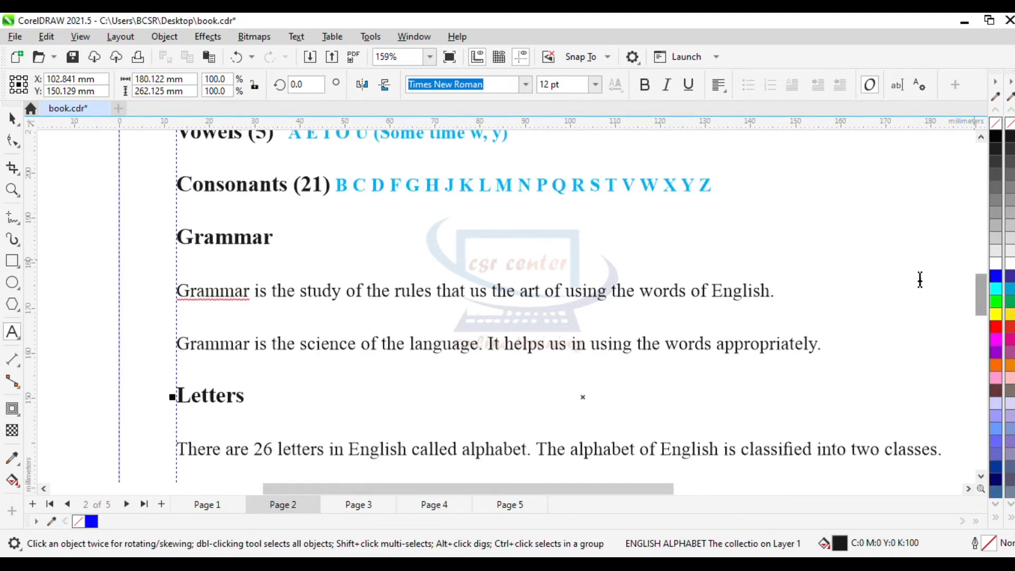
scroll(921, 281, "down", 1)
left_click_drag(668, 493, 702, 490)
key("F4")
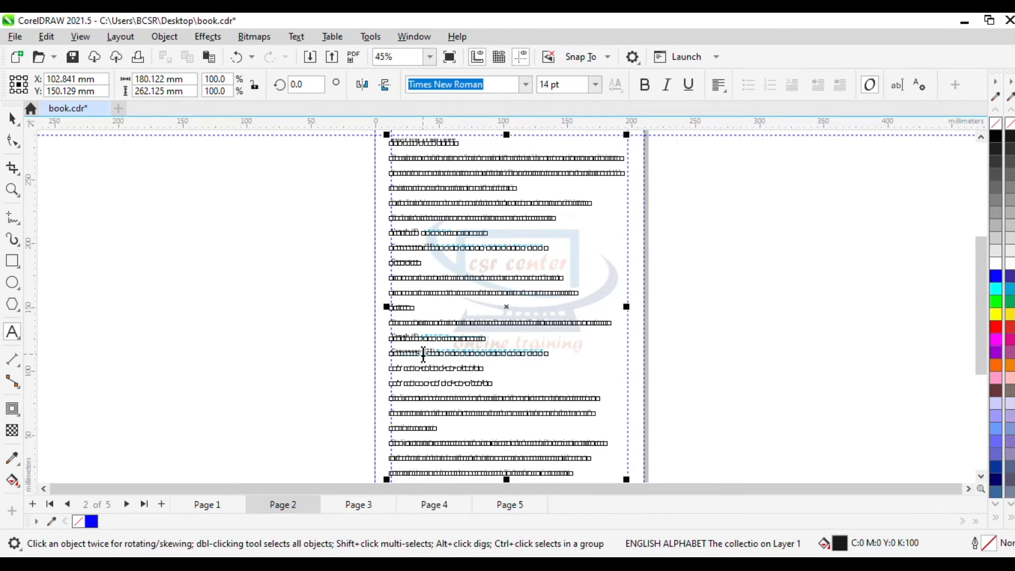
left_click(12, 117)
left_click(227, 308)
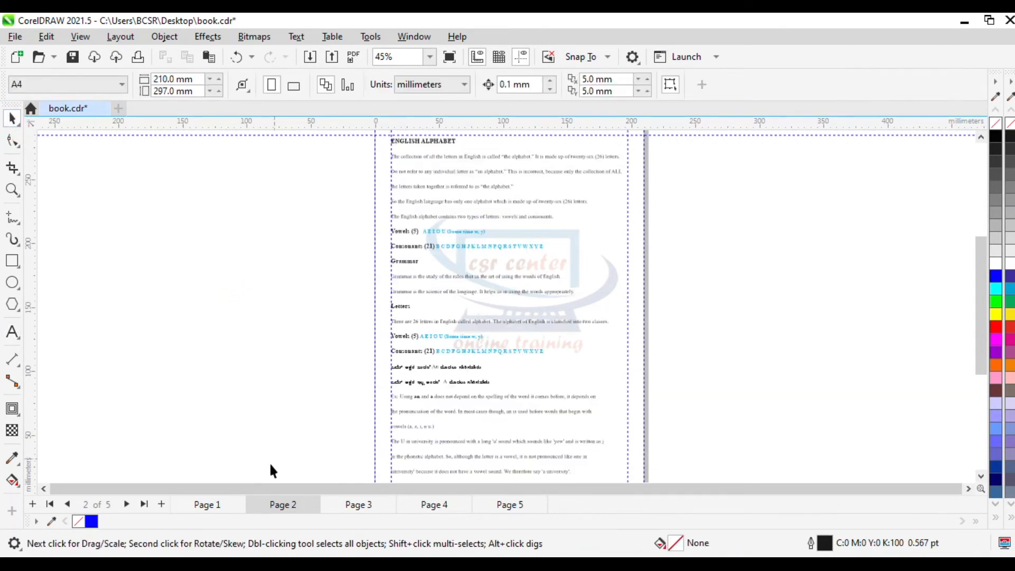
left_click(362, 509)
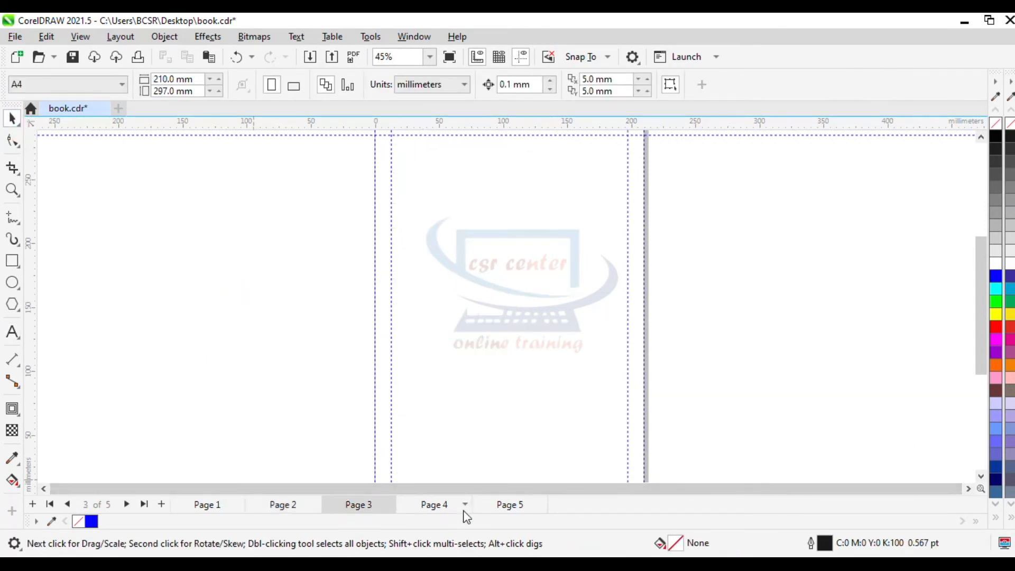
left_click(444, 507)
left_click(504, 503)
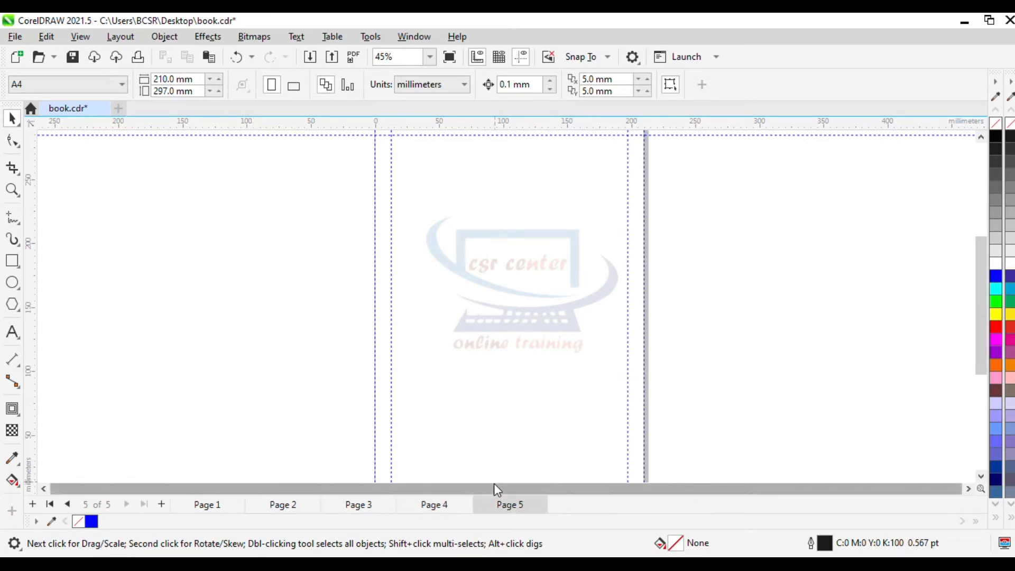
left_click(276, 505)
Unlock and delete the two horizontal guidelines at the page's upper edge and upper margin
left_click_drag(978, 299, 978, 268)
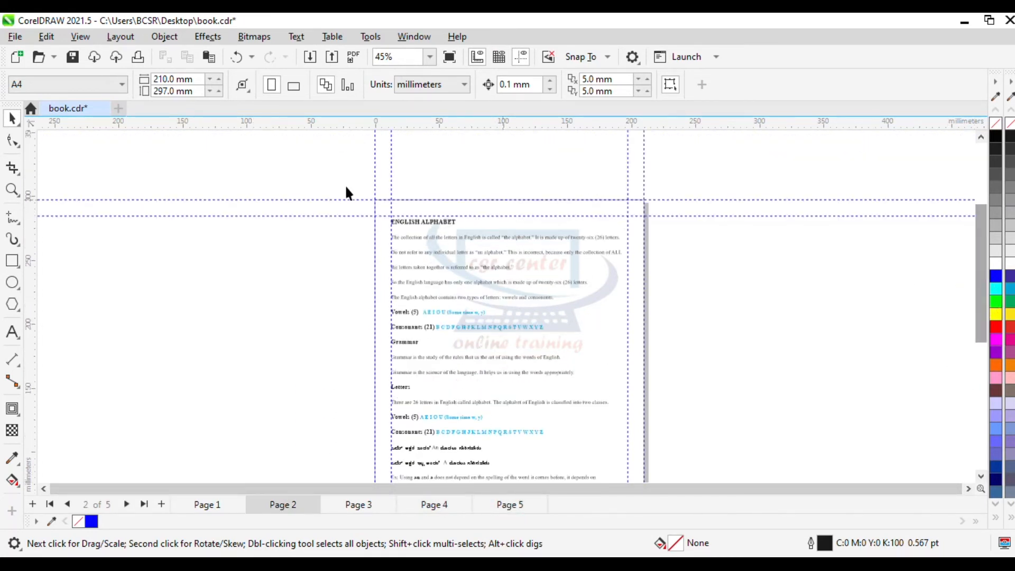
scroll(347, 187, "up", 2)
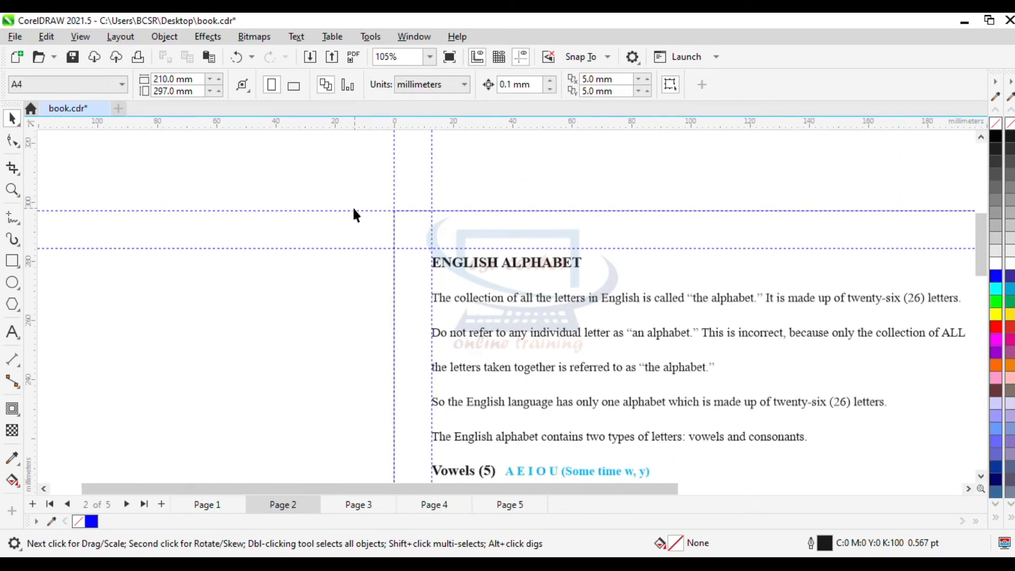
left_click(361, 211)
right_click(361, 210)
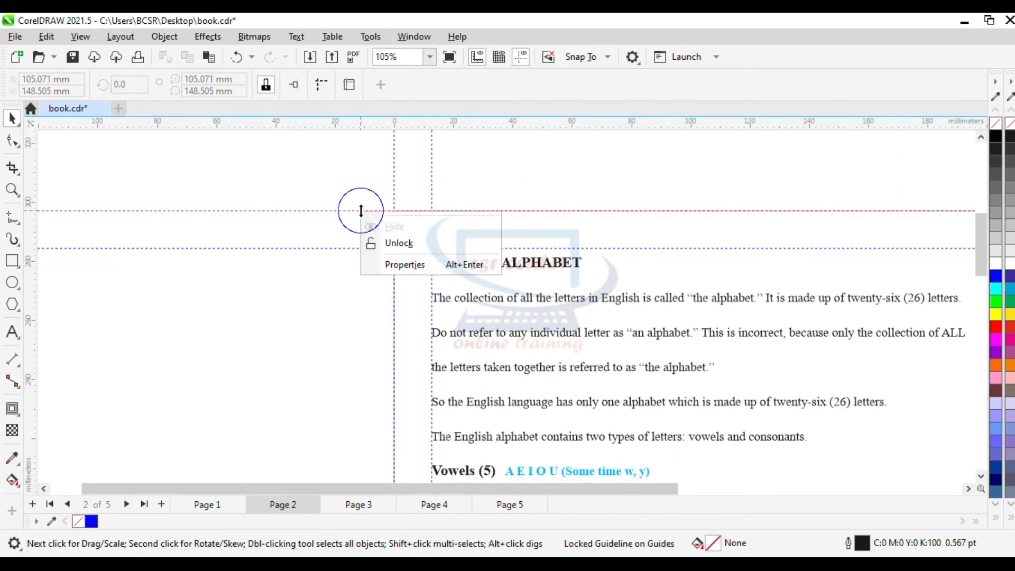
left_click(383, 242)
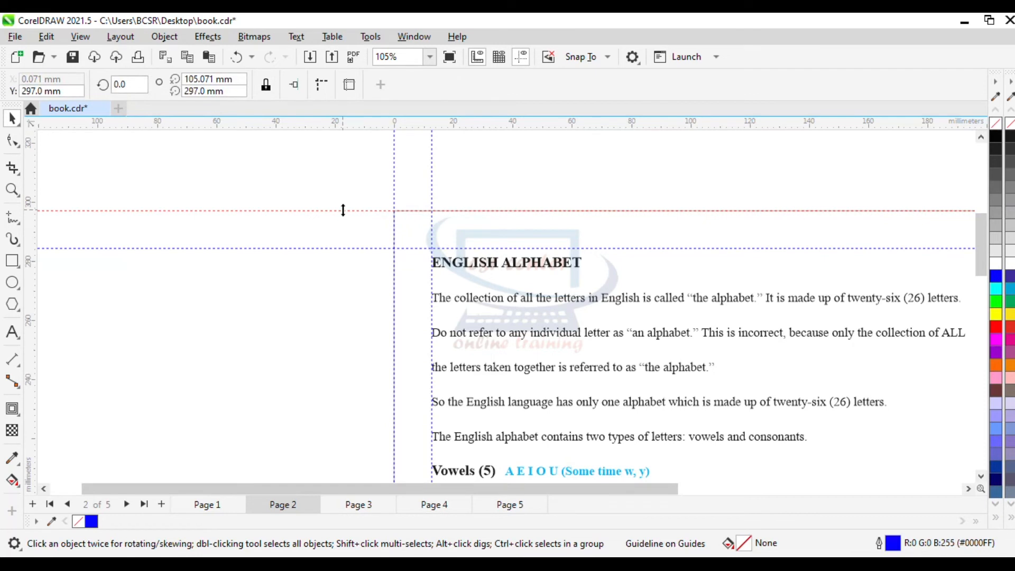
left_click(344, 210)
left_click(347, 233)
right_click(333, 248)
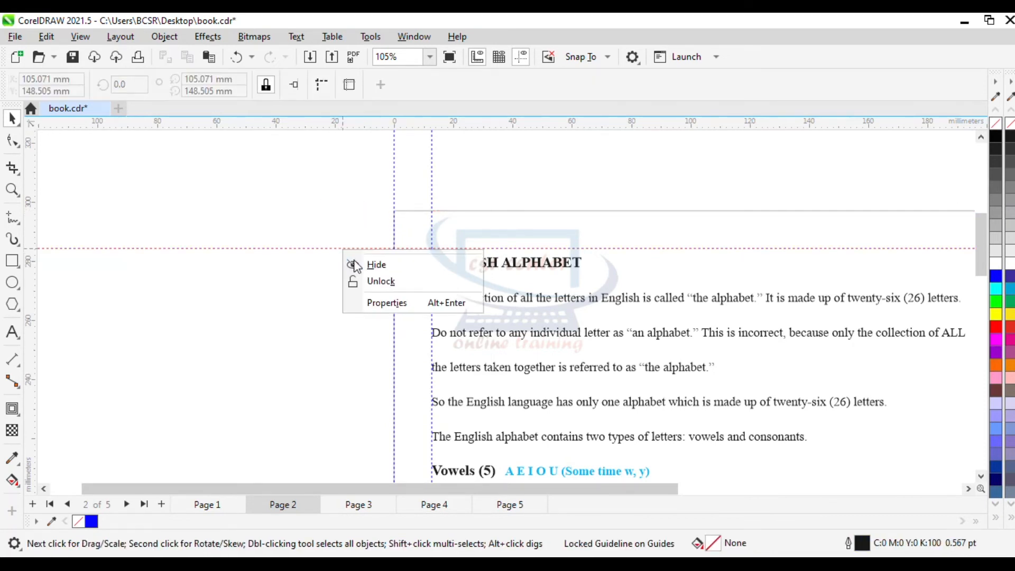
left_click(370, 281)
key("Delete")
Unlock and delete the vertical guidelines at the page edge and the 12.7 mm margin
left_click(394, 180)
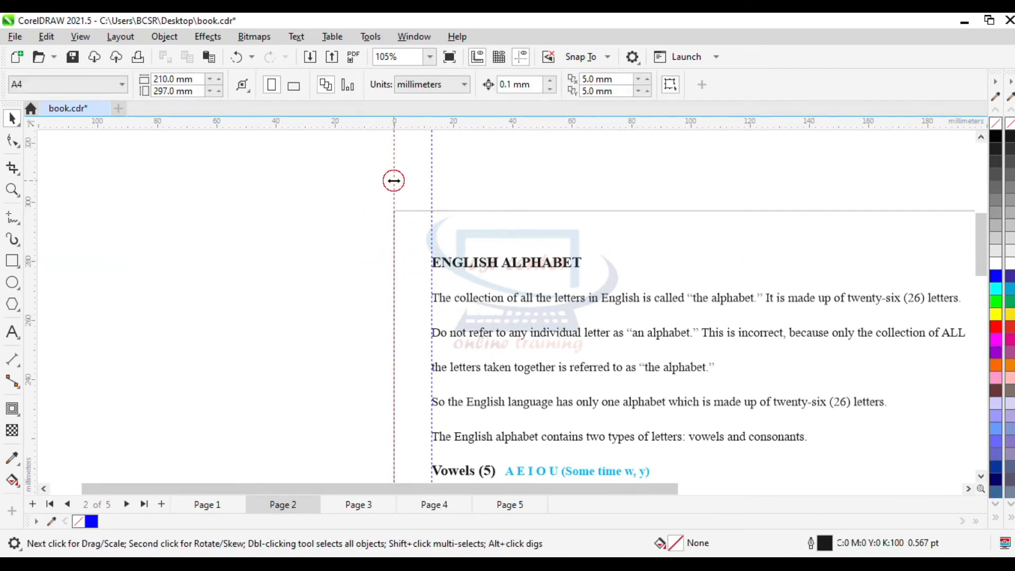
right_click(395, 180)
left_click(435, 213)
key("Delete")
left_click(431, 183)
right_click(433, 186)
left_click(452, 214)
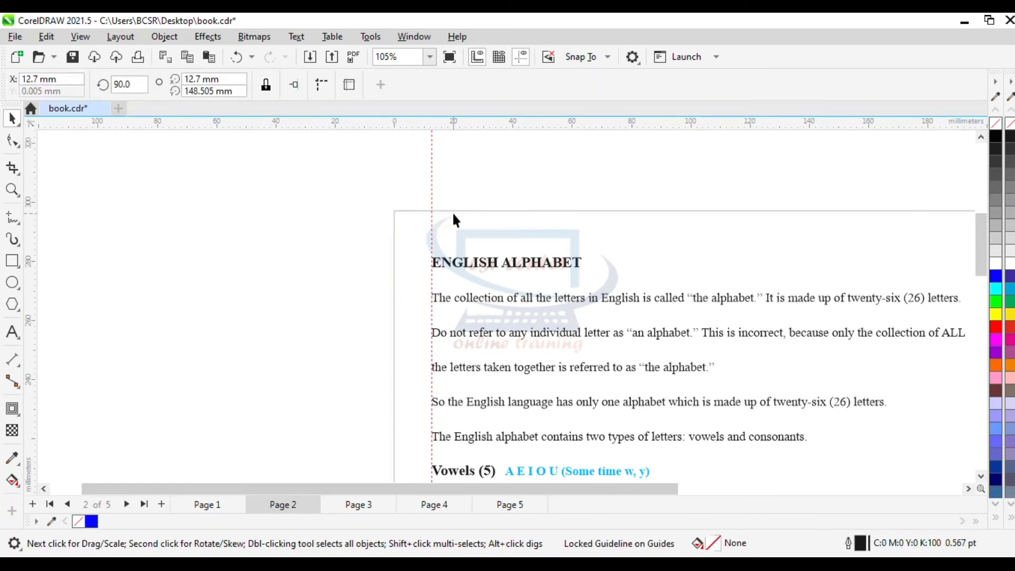
key("Delete")
scroll(749, 268, "down", 3)
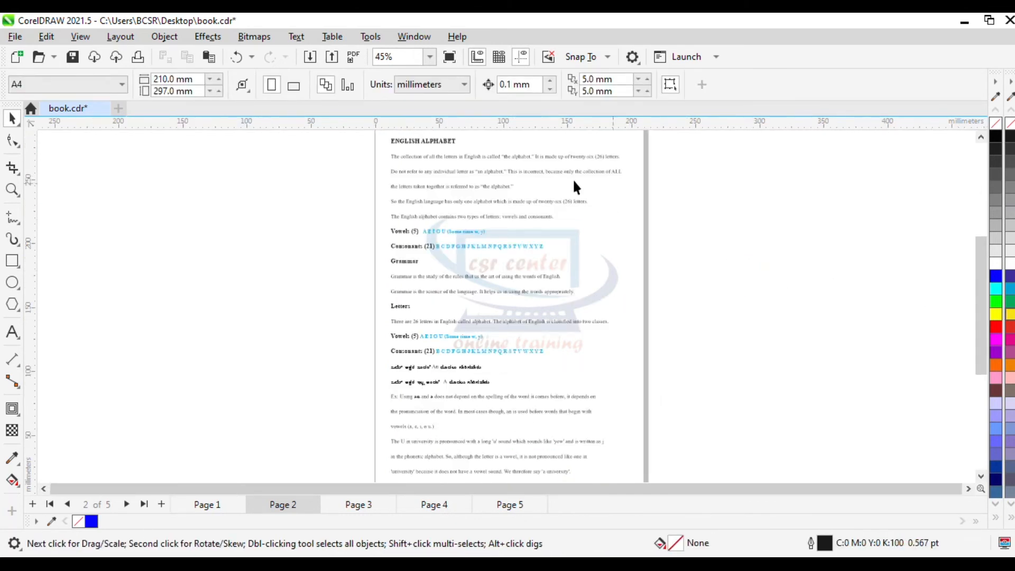
Add a page-frame rectangle matching the 210 × 297 mm page around page 2 and deselect it
scroll(514, 147, "up", 3)
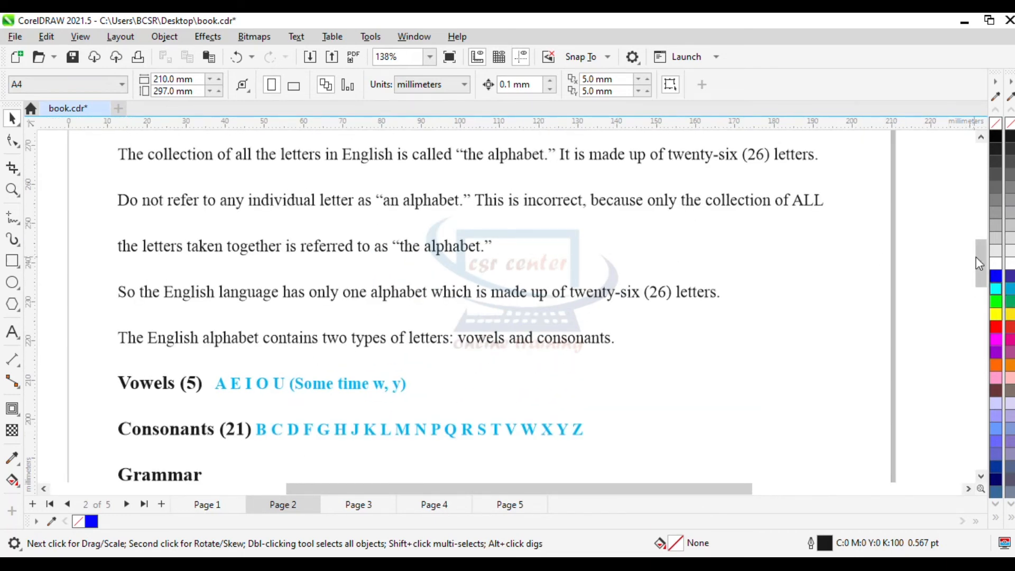
left_click(984, 263)
left_click_drag(985, 263, 987, 245)
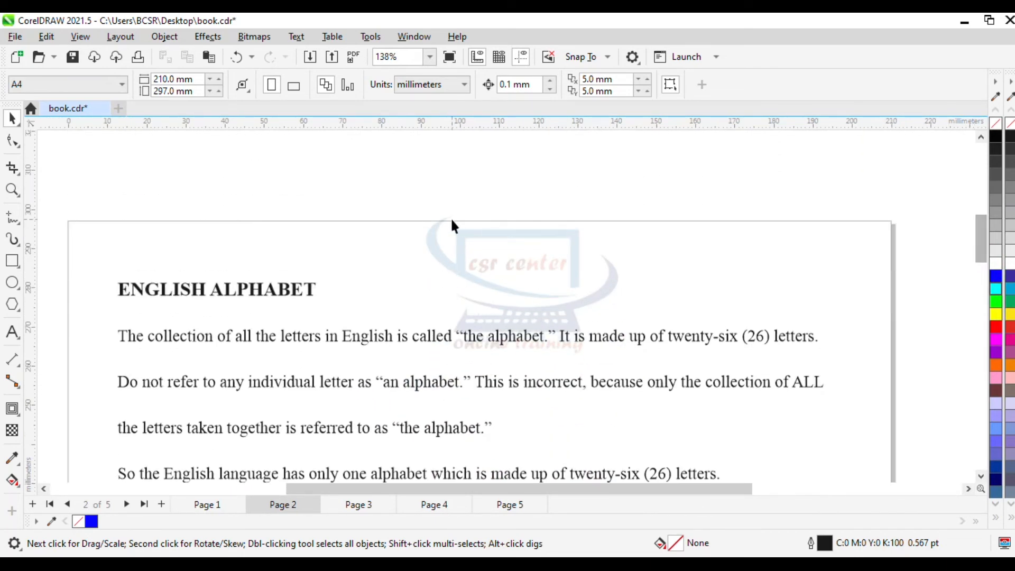
double_click(13, 261)
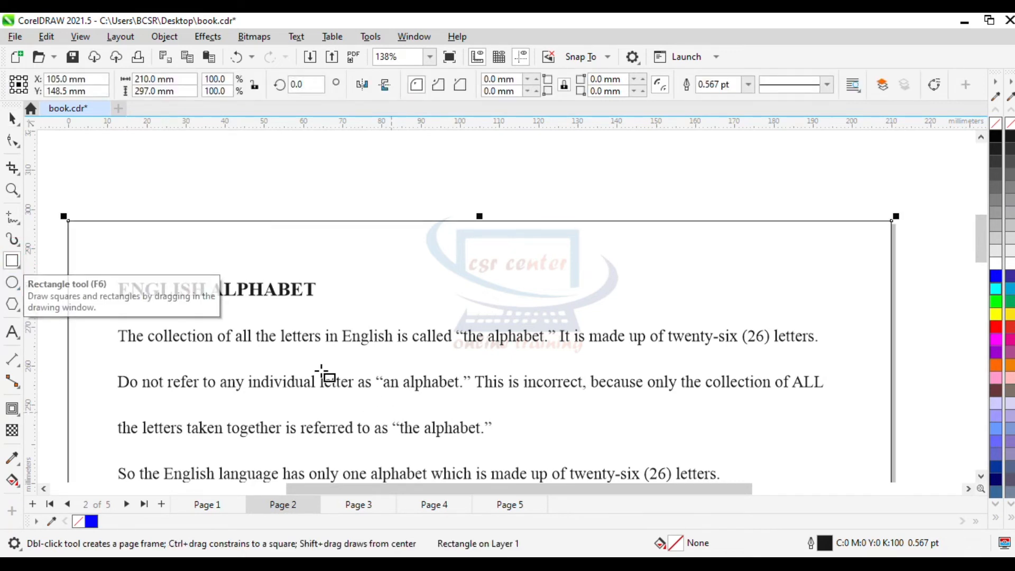
left_click(13, 118)
left_click(143, 163)
left_click_drag(626, 495, 611, 494)
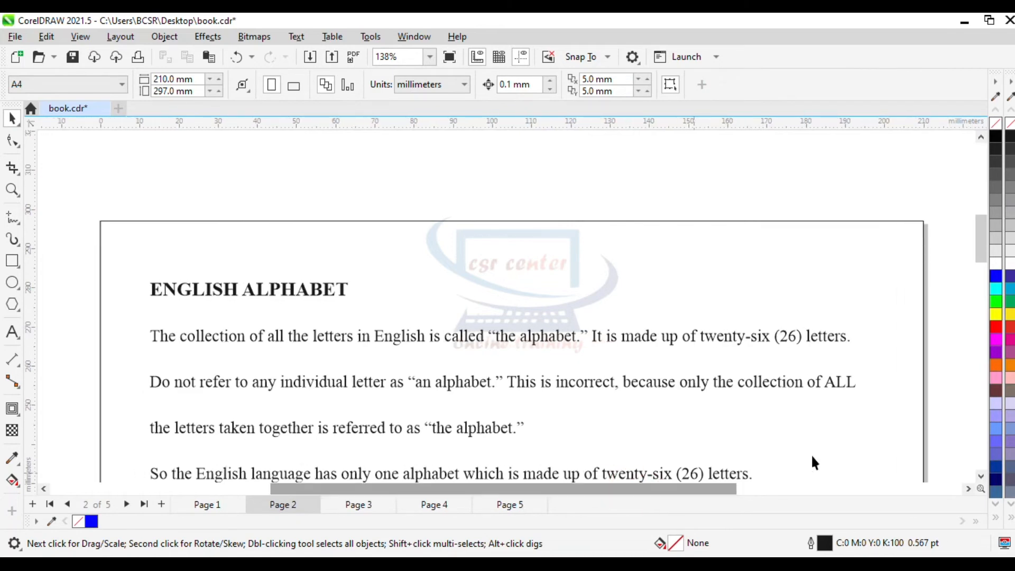
Widen the character spacing of the whole text block on page 2 with the Shape tool
left_click_drag(981, 257, 982, 294)
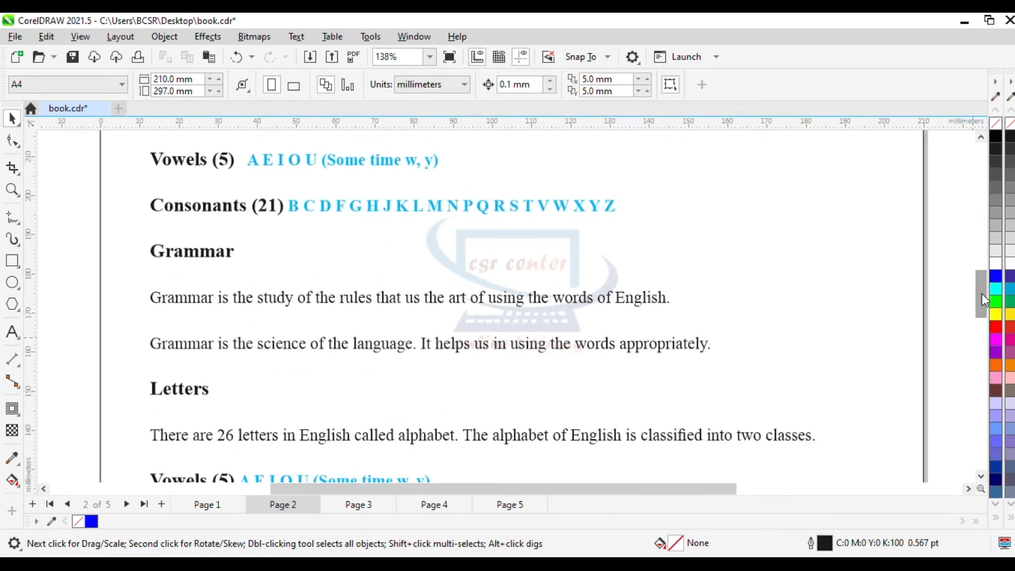
key("shift+F4")
scroll(686, 286, "up", 2)
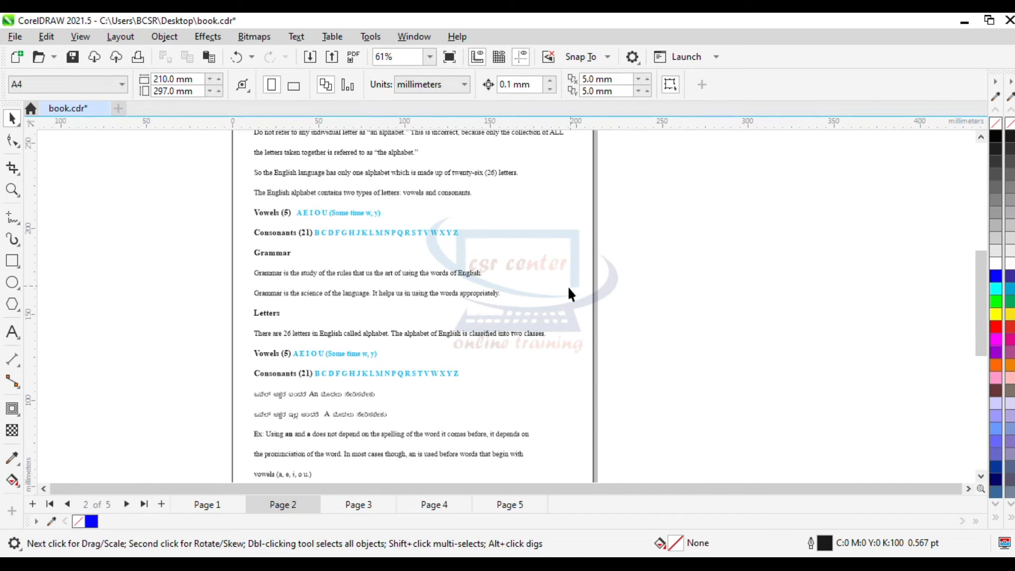
scroll(712, 394, "up", 4)
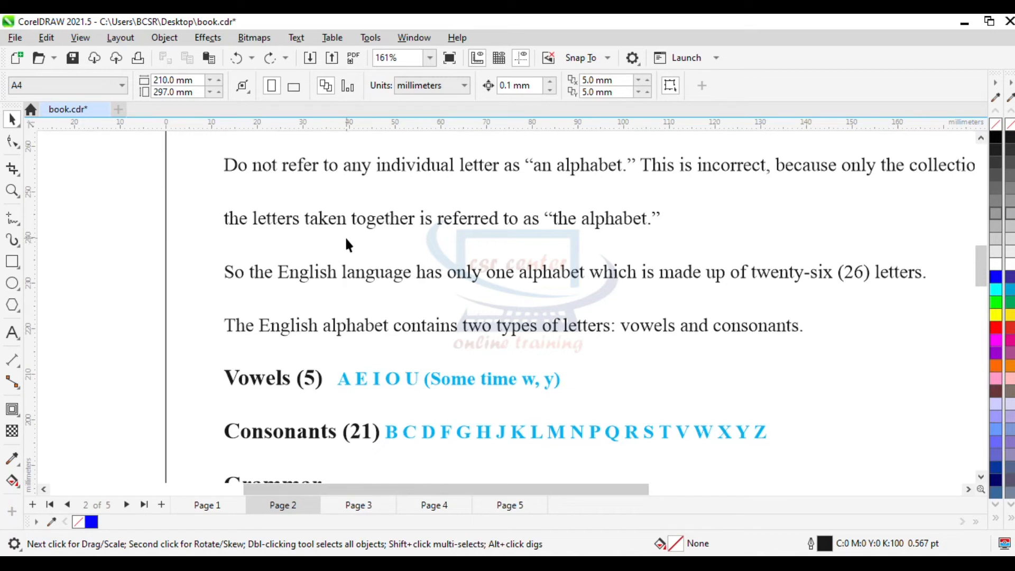
left_click(269, 165)
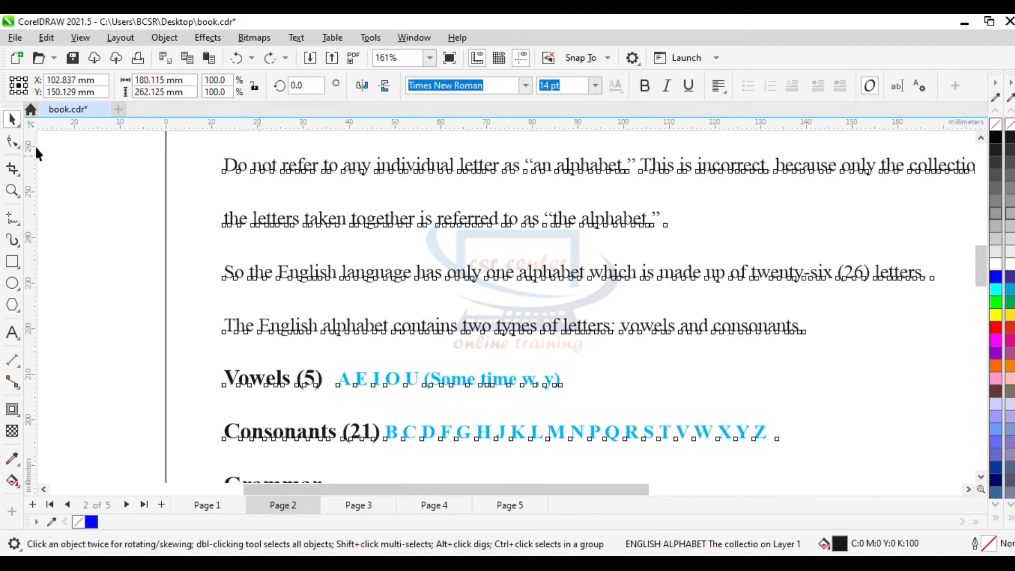
left_click(12, 142)
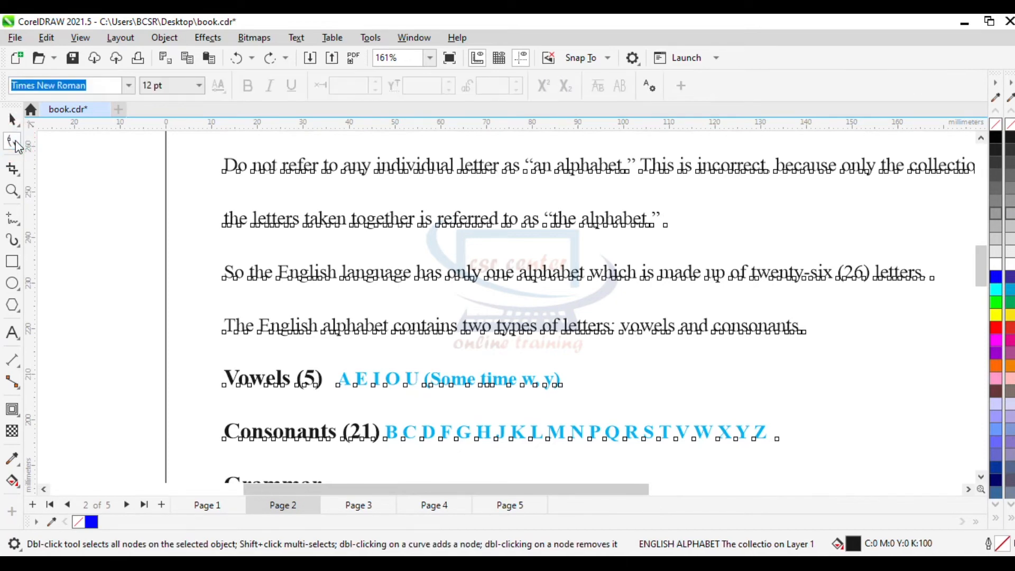
left_click_drag(981, 270, 978, 335)
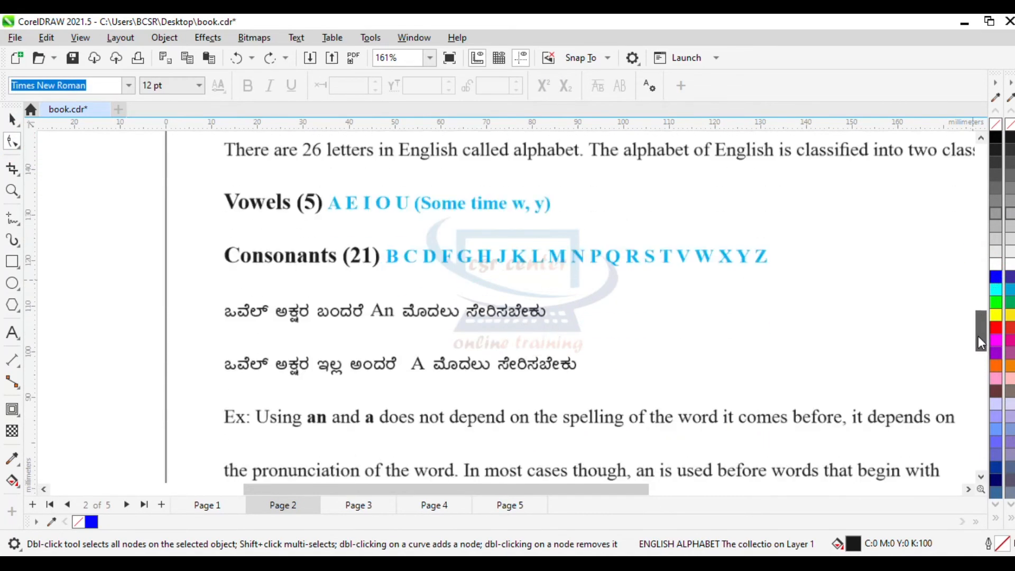
left_click_drag(601, 492, 678, 492)
left_click_drag(656, 489, 639, 489)
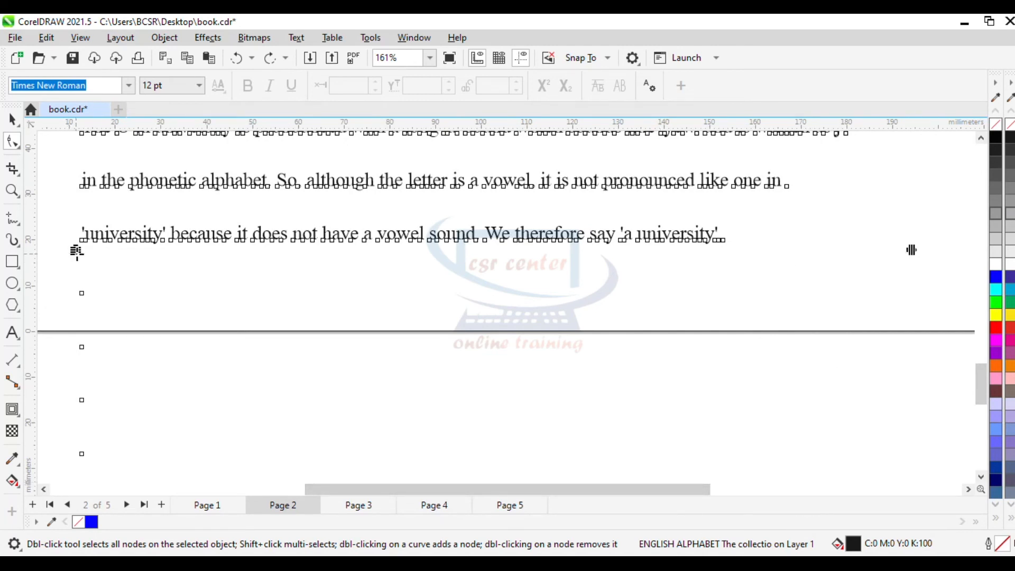
mouse_move(77, 251)
left_mouse_down()
mouse_move(80, 211)
mouse_move(82, 250)
left_mouse_up()
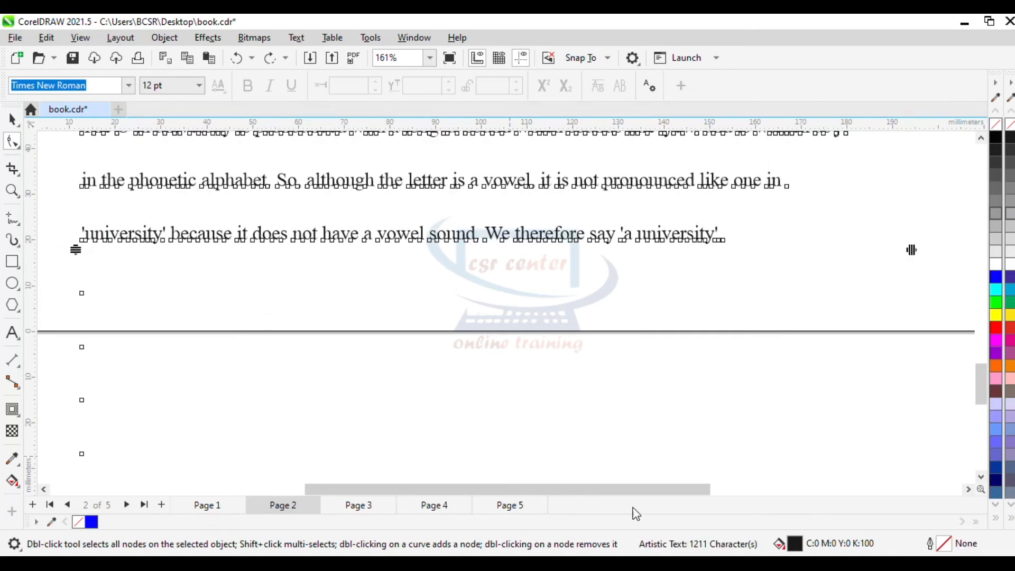
scroll(746, 245, "up", 2)
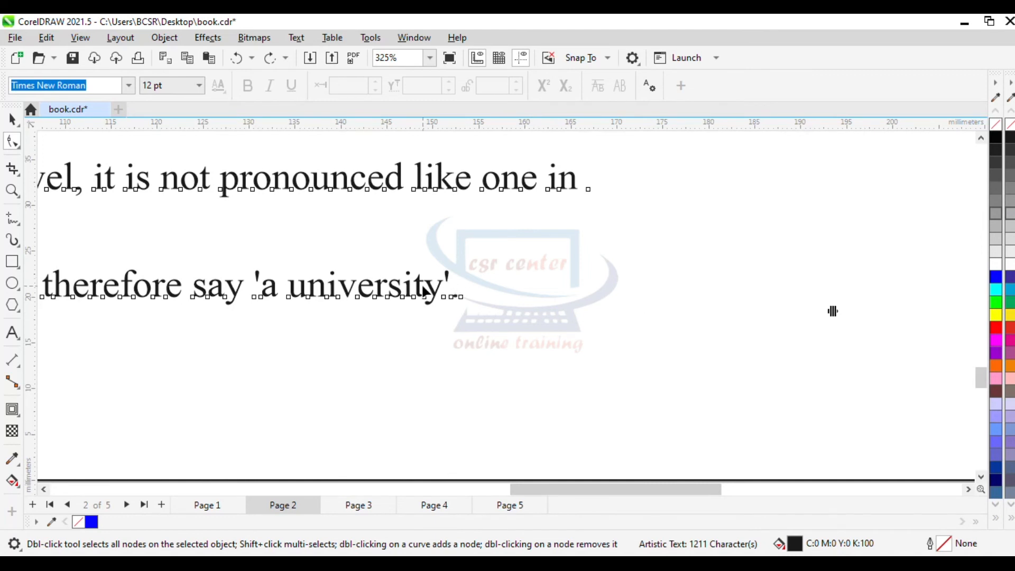
left_click_drag(833, 311, 866, 311)
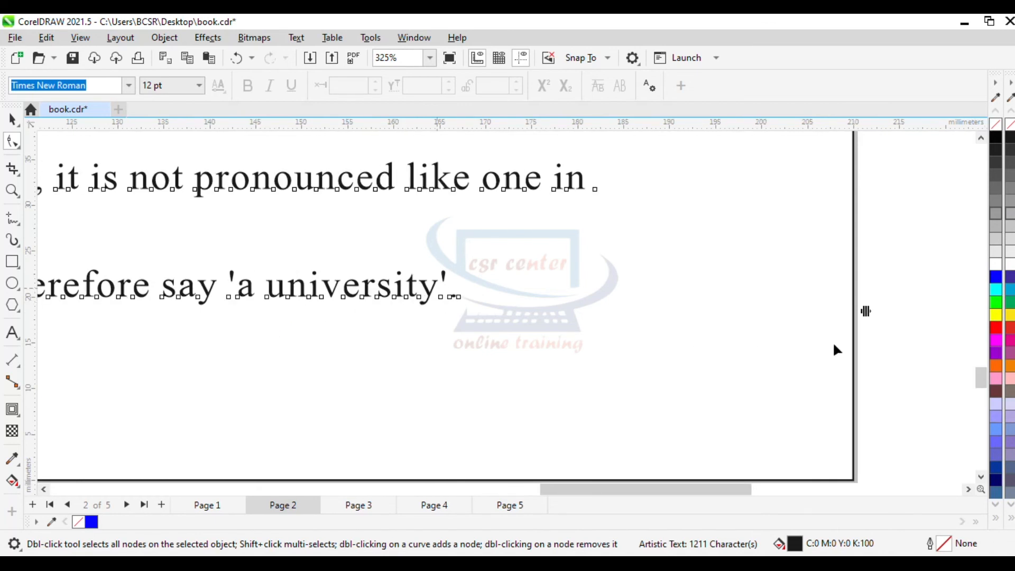
Try widening the character spacing of the whole text block on page 2 further with the Shape tool
left_click_drag(866, 312, 1005, 313)
scroll(370, 259, "up", 1)
scroll(368, 259, "up", 3)
scroll(384, 338, "down", 3)
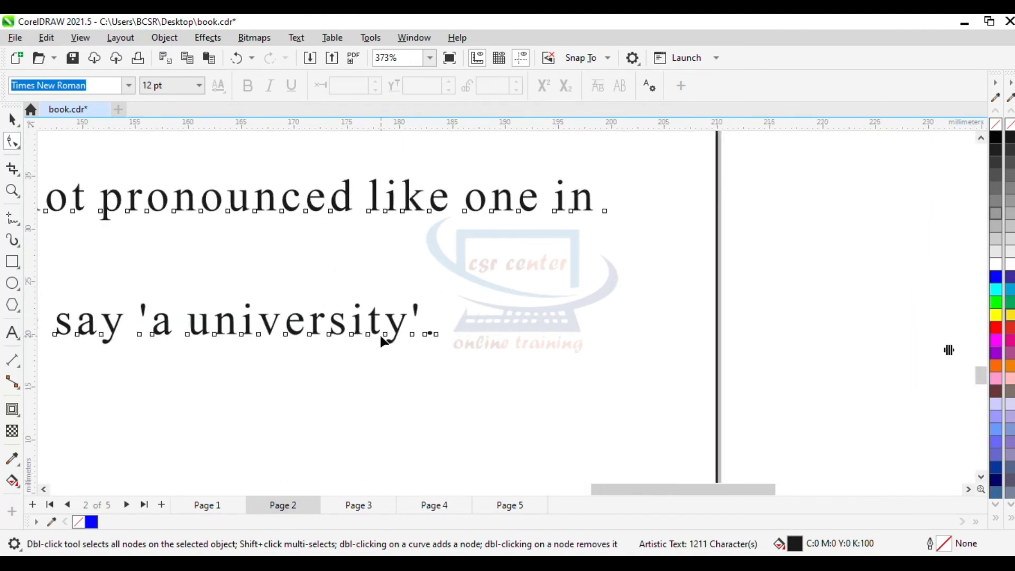
left_click_drag(626, 490, 614, 491)
left_click_drag(674, 498, 717, 489)
left_click_drag(797, 351, 892, 350)
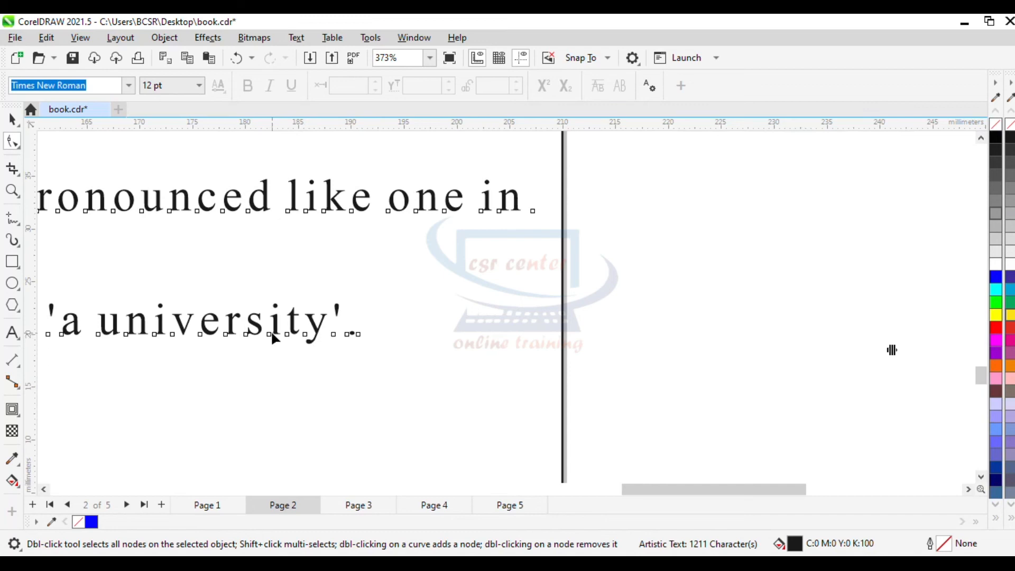
Reduce the character spacing of the page 2 text block so its lines fit inside the page frame
left_click_drag(668, 491, 642, 487)
scroll(453, 370, "down", 4)
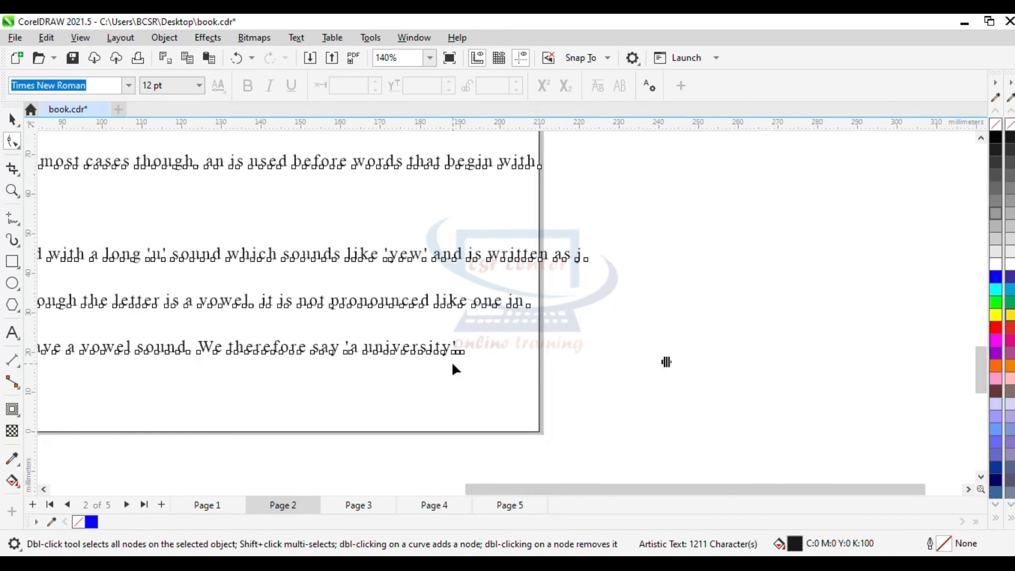
scroll(453, 366, "down", 3)
left_click_drag(485, 372, 448, 372)
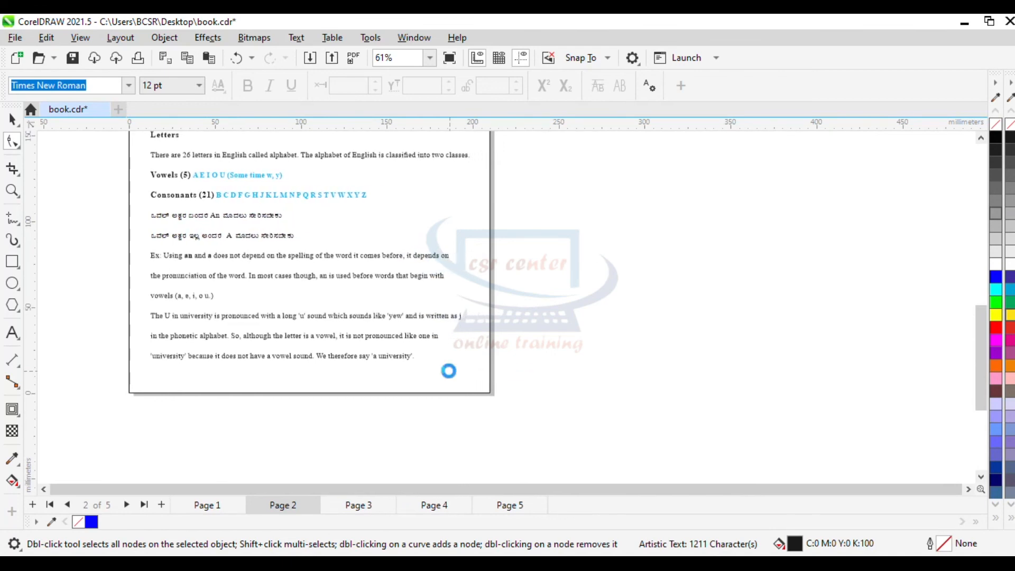
Tighten the line spacing of the whole page 2 text block with the Shape tool, then deselect the text
scroll(122, 363, "up", 5)
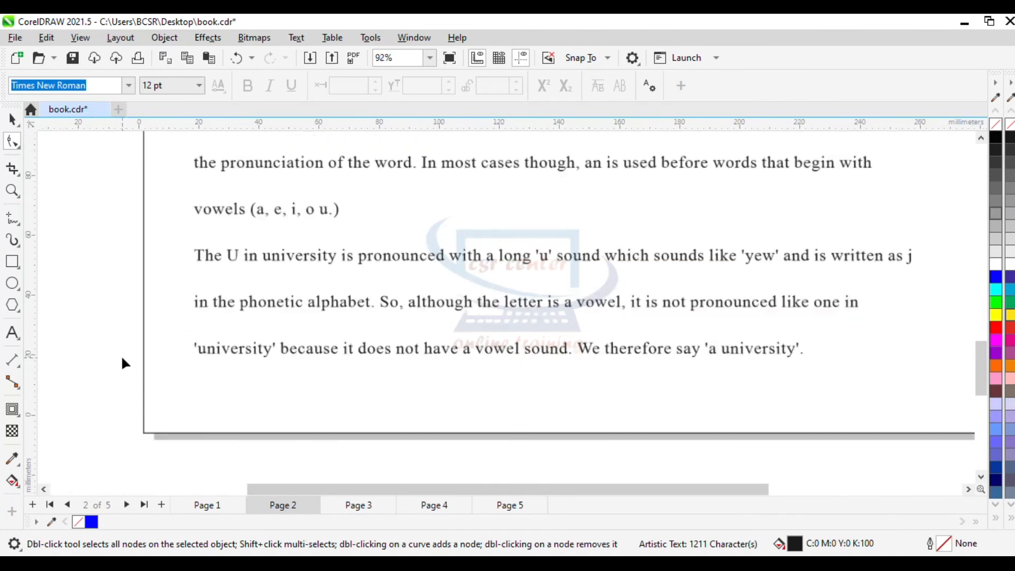
scroll(217, 343, "up", 2)
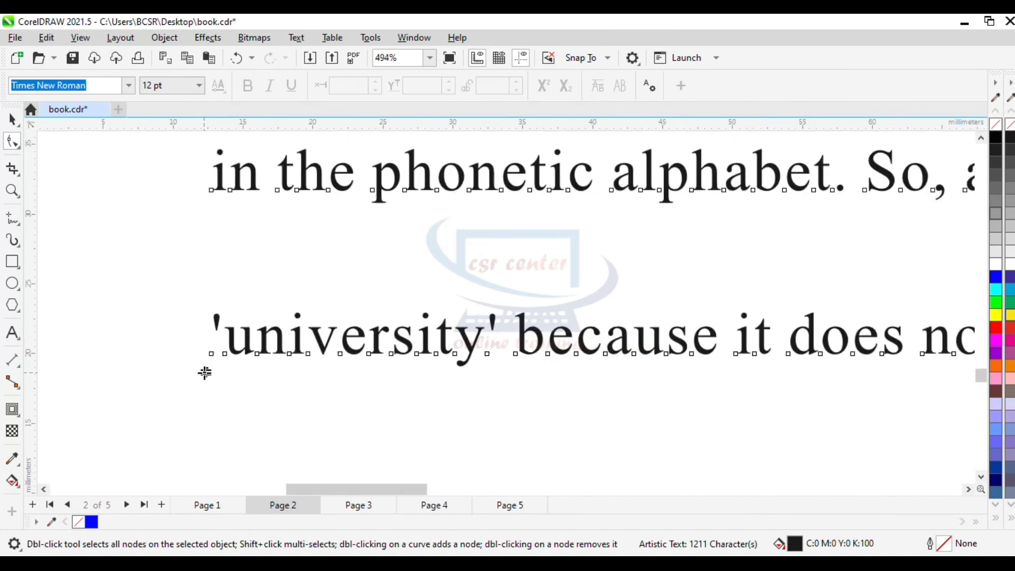
scroll(208, 375, "down", 2)
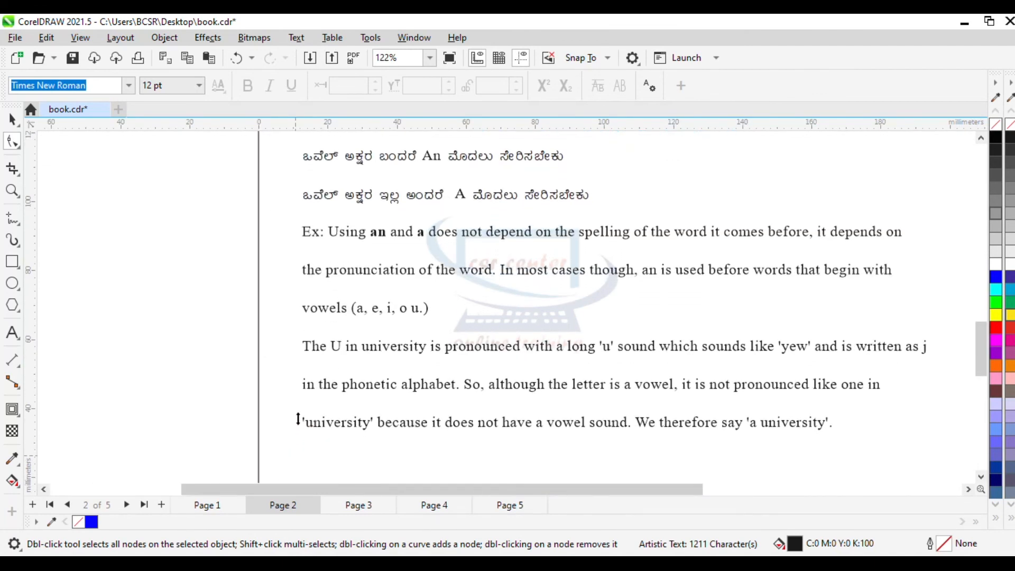
left_click_drag(299, 399, 298, 373)
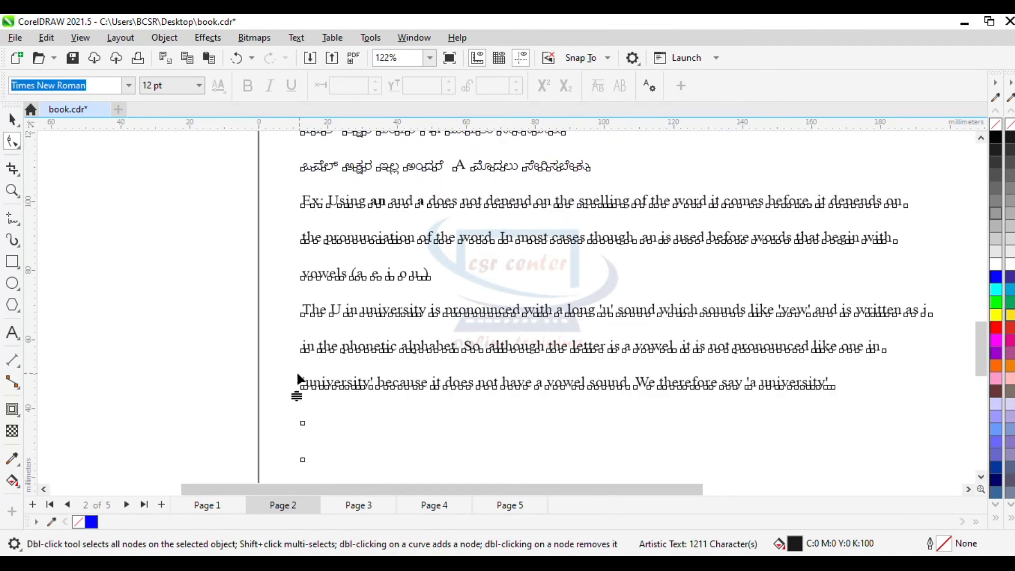
scroll(480, 315, "up", 1)
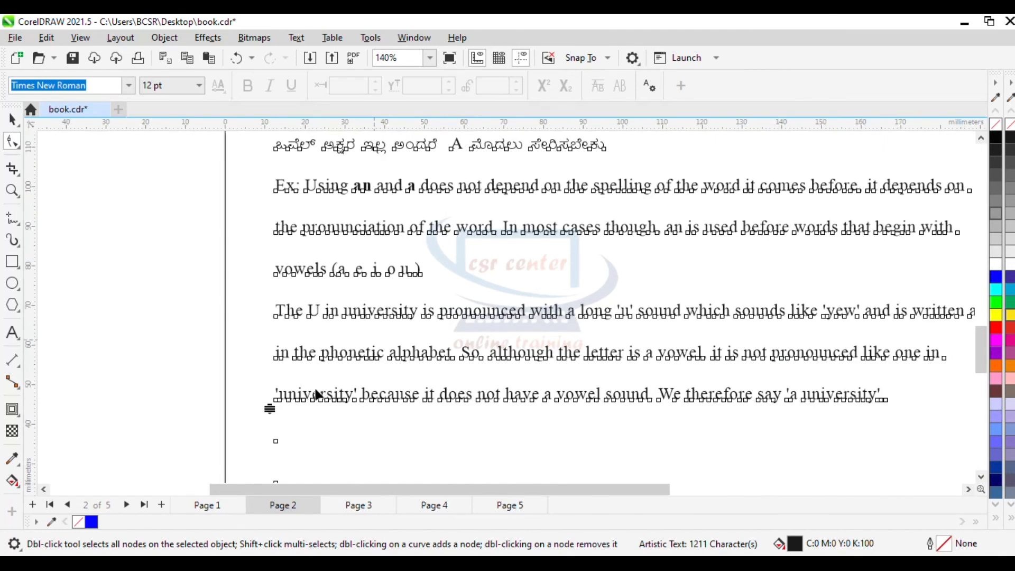
scroll(192, 376, "down", 1)
left_click(12, 121)
left_click(127, 324)
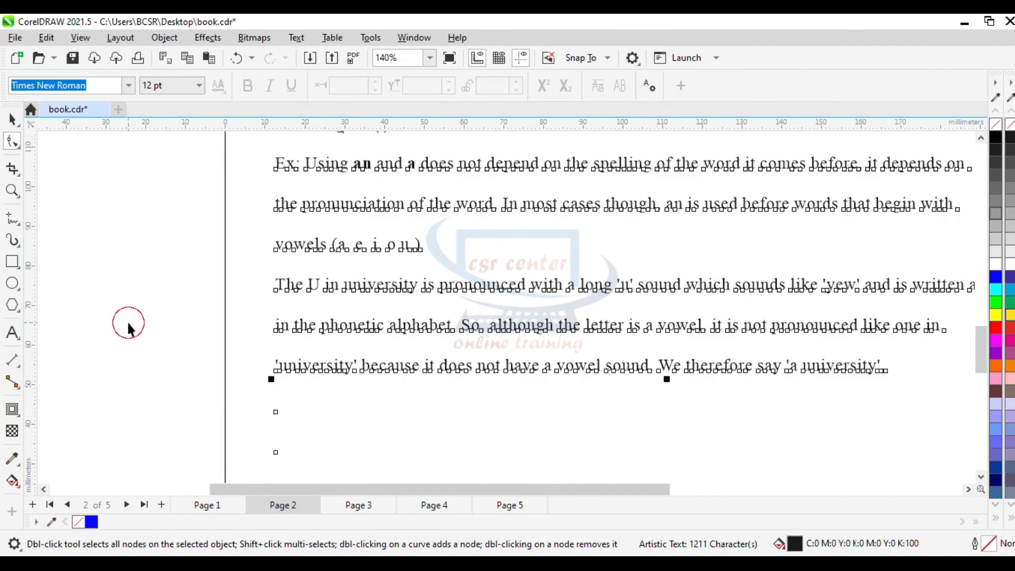
Check the respaced text against the full page 2 frame and up close around the ENGLISH ALPHABET heading
left_click_drag(630, 490, 656, 492)
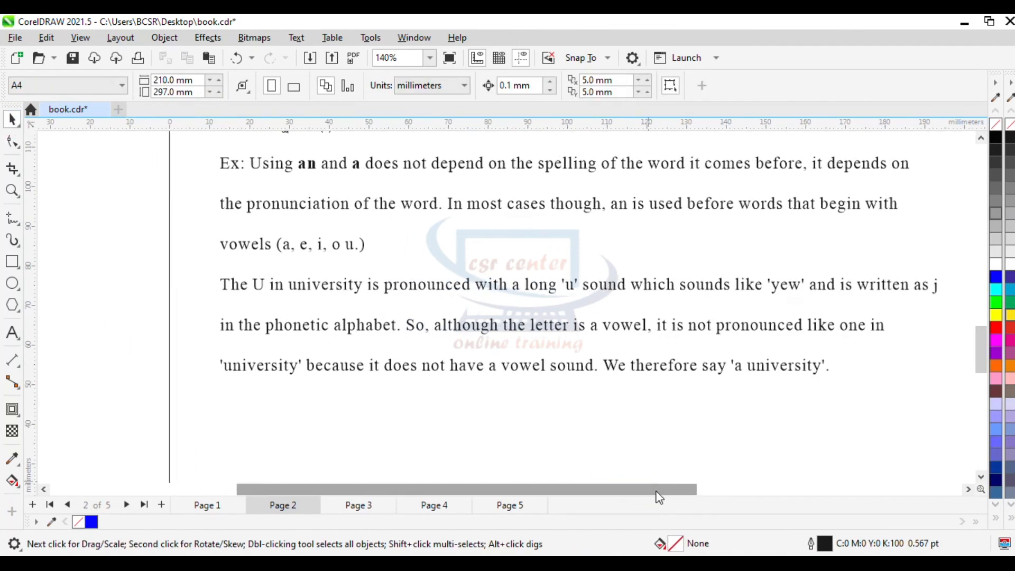
key("shift+F4")
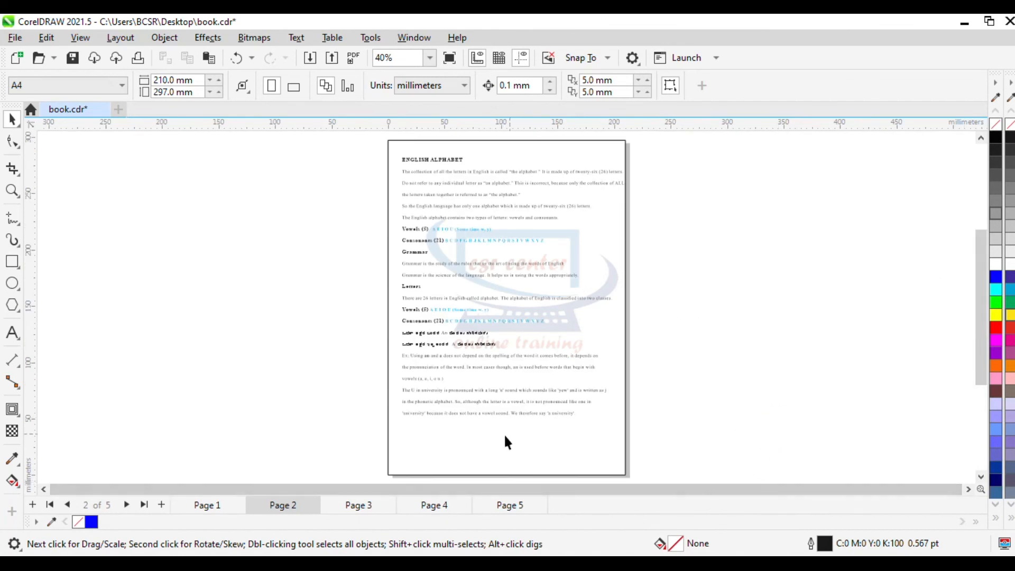
key("F3")
left_click(422, 222)
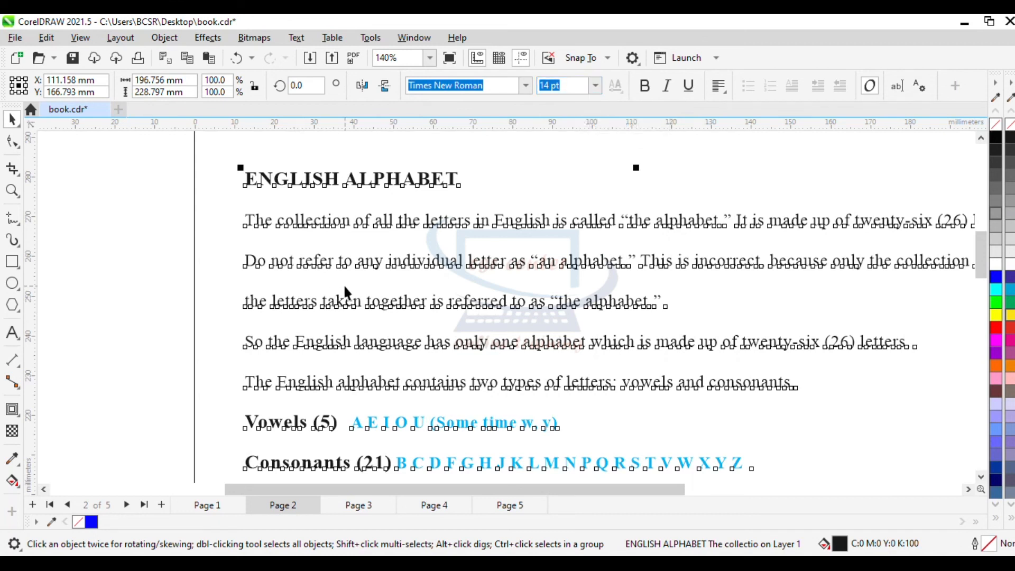
left_click(123, 198)
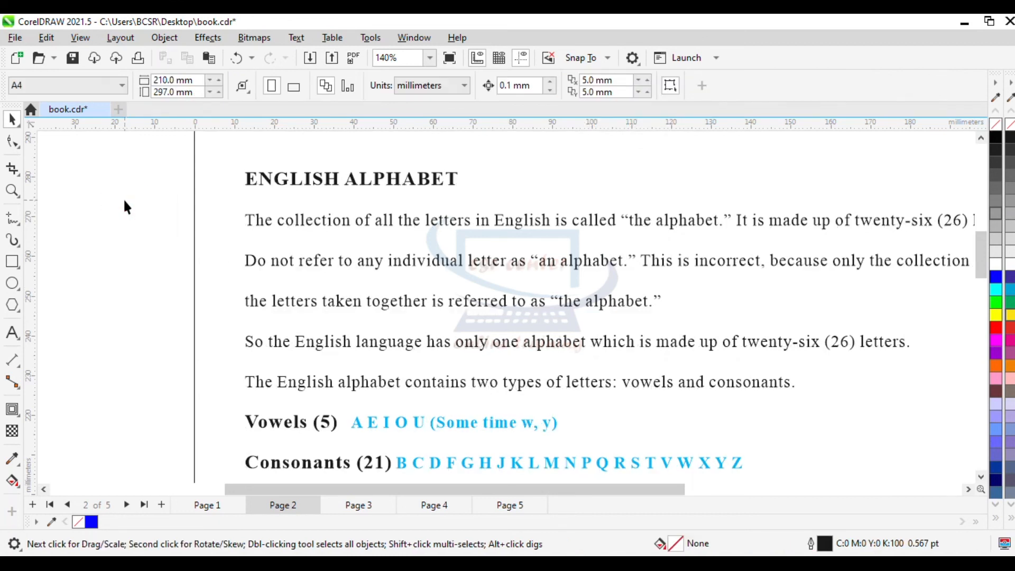